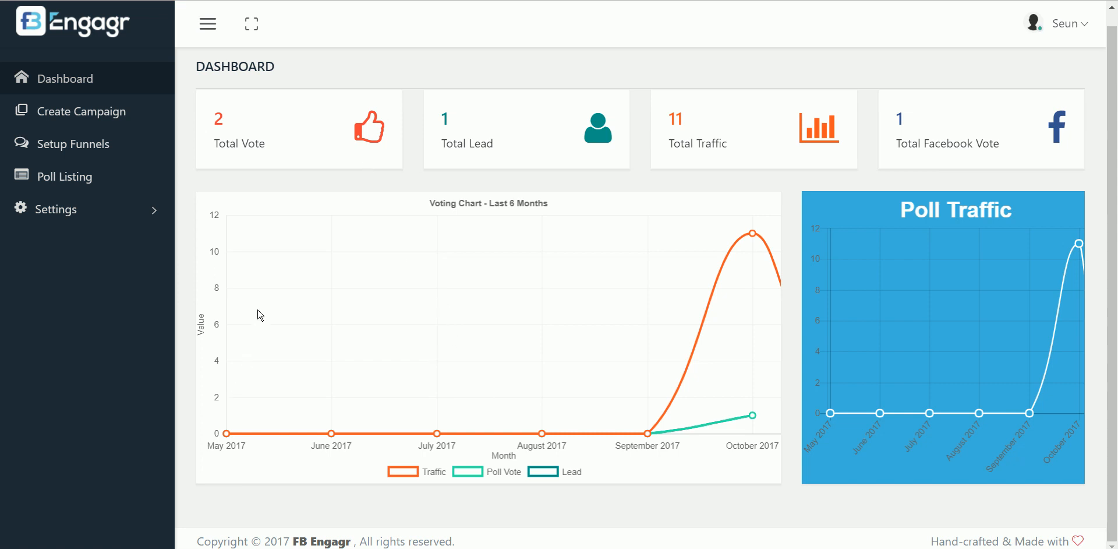
Connect a second Facebook account from System Settings, granting access to its managed groups
{"action": "left_click", "coordinate": [64, 208]}
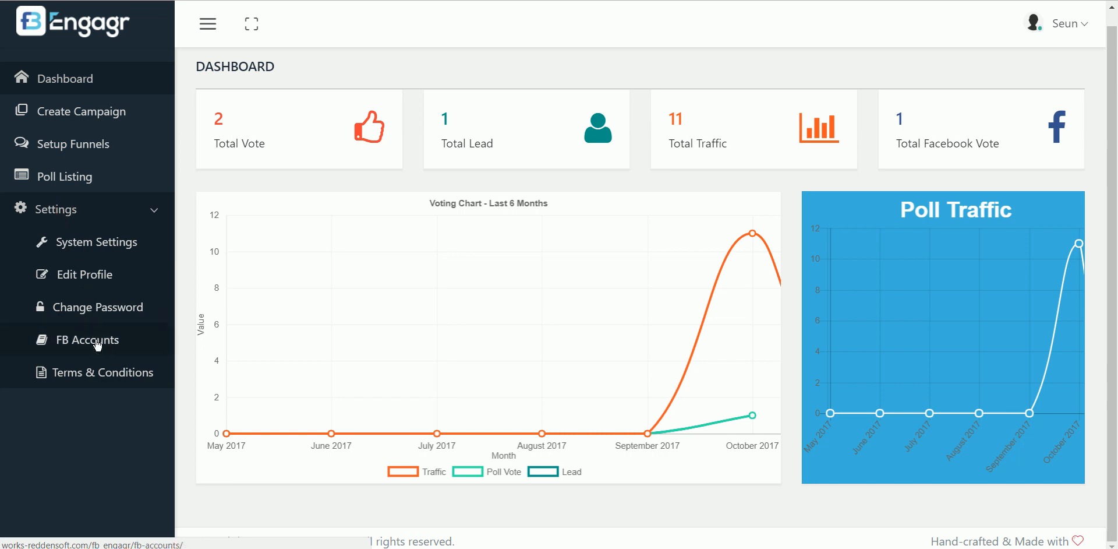
{"action": "left_click", "coordinate": [90, 244]}
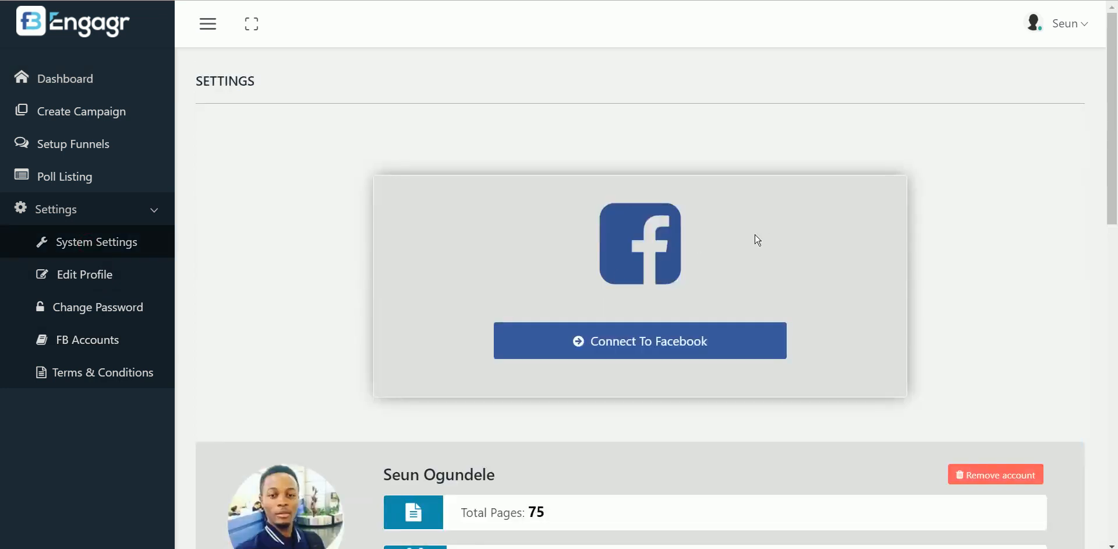
{"action": "left_click", "coordinate": [680, 348]}
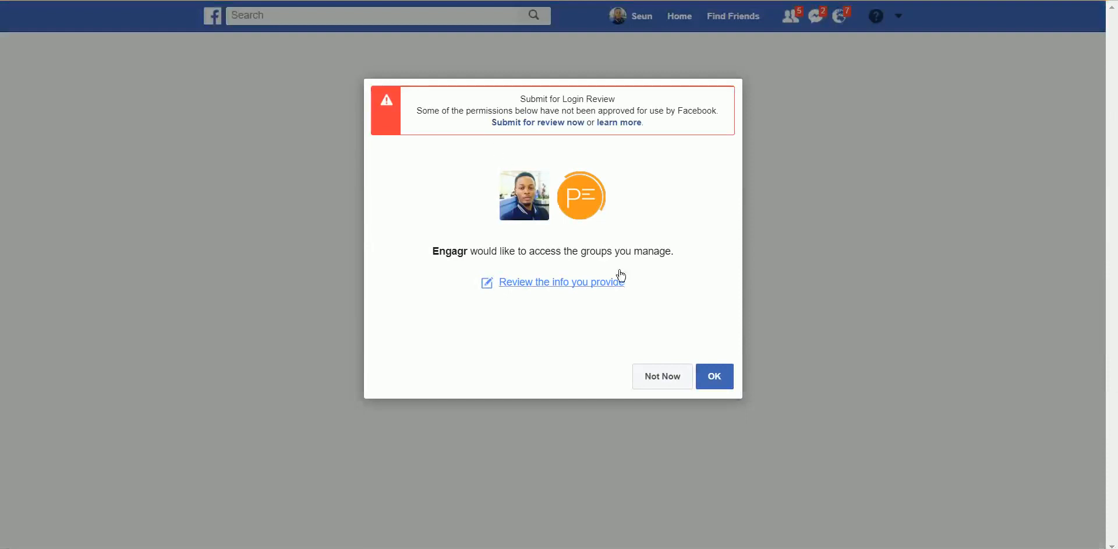
{"action": "left_click", "coordinate": [717, 384]}
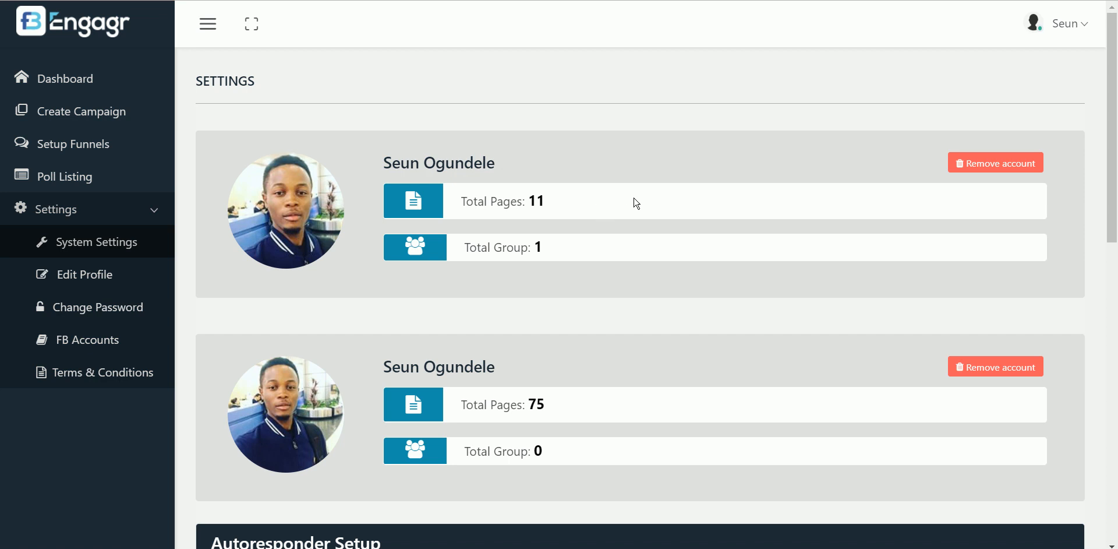
{"action": "left_click_drag", "start_coordinate": [1113, 70], "coordinate": [1116, 233]}
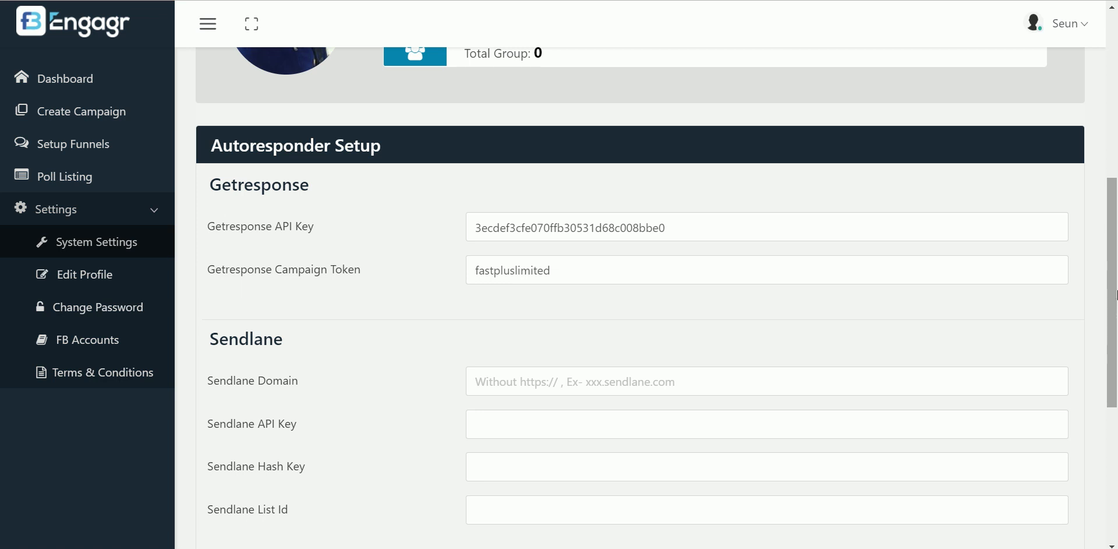
{"action": "scroll", "coordinate": [505, 227], "scroll_direction": "up", "scroll_amount": 5}
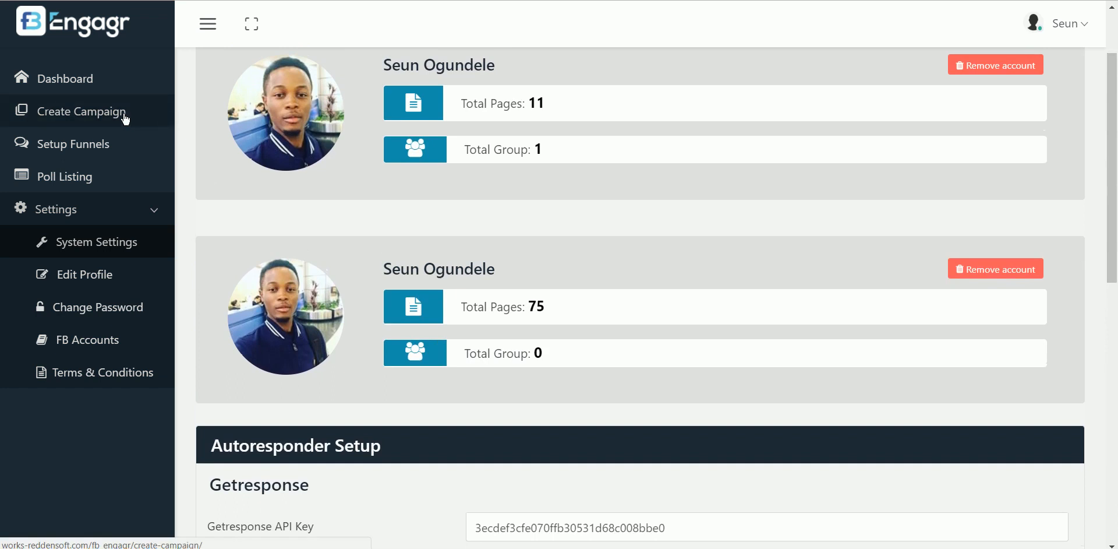
Start a new campaign, glance at the template categories, then choose to build from scratch
{"action": "left_click", "coordinate": [92, 115]}
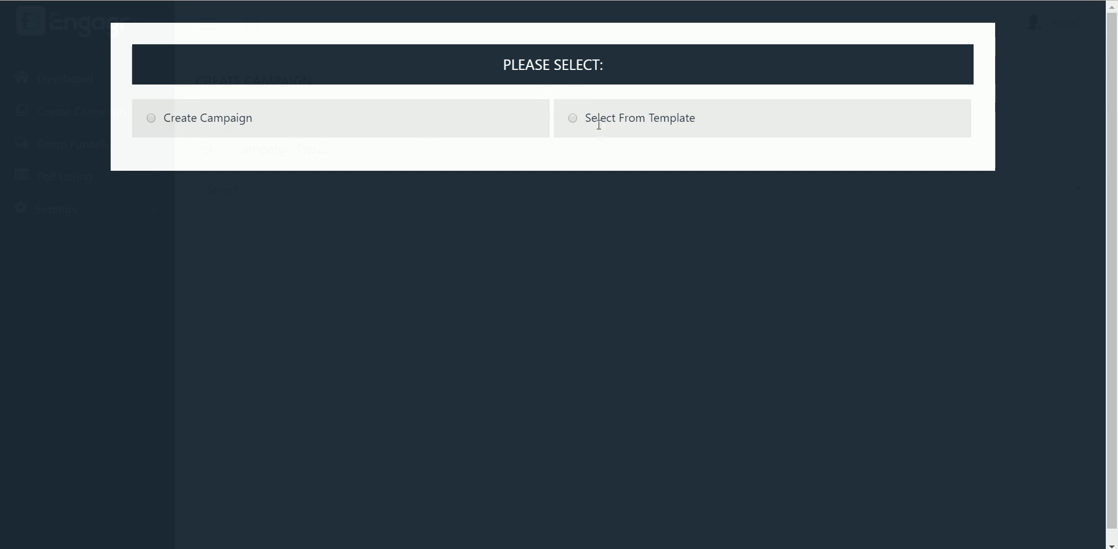
{"action": "left_click", "coordinate": [574, 119]}
{"action": "left_click", "coordinate": [600, 213]}
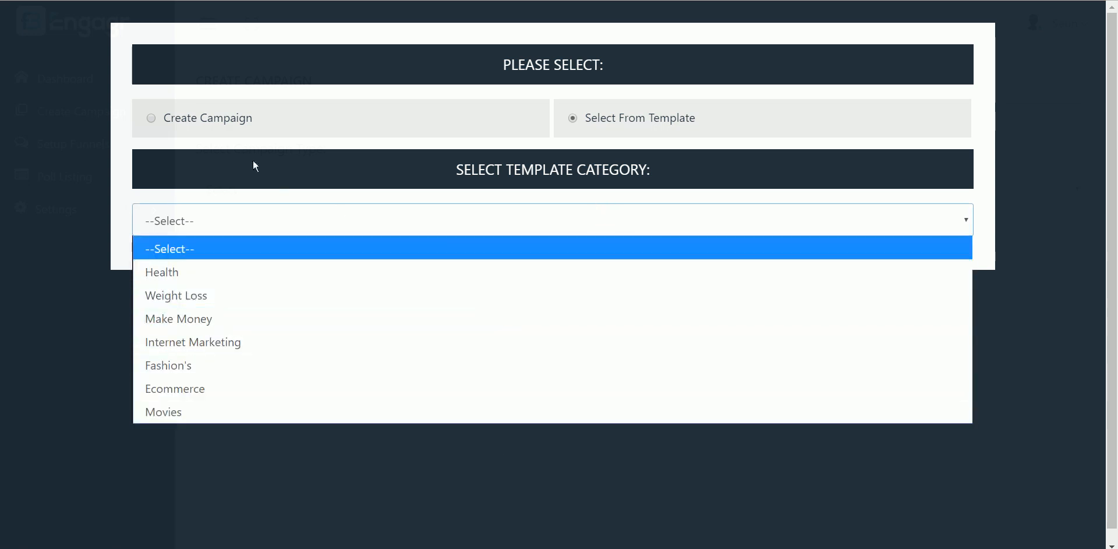
{"action": "left_click", "coordinate": [151, 117]}
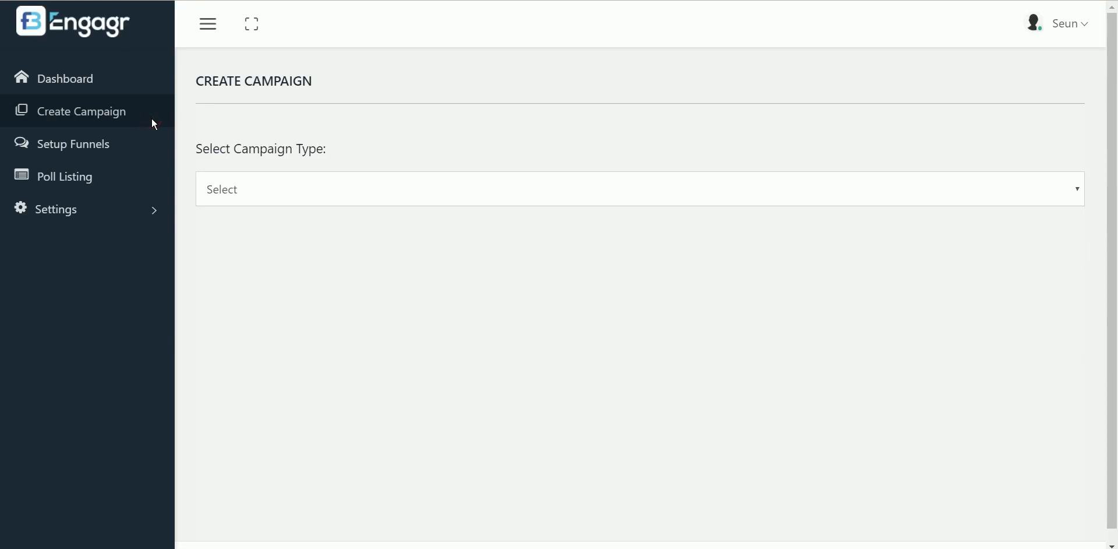
Set the campaign type to Poll Campaign after briefly trying Rate Campaign
{"action": "left_click", "coordinate": [493, 192]}
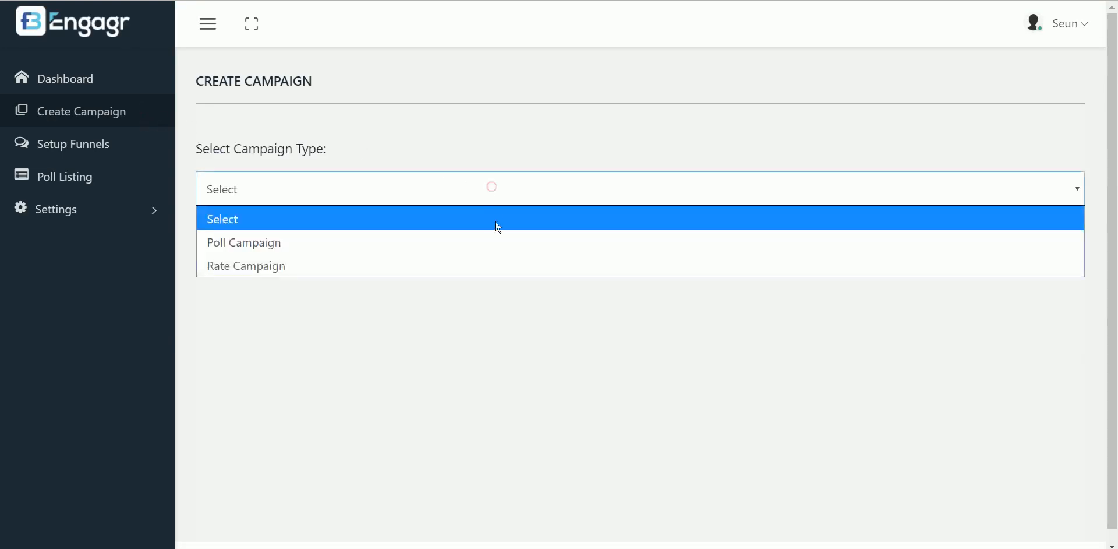
{"action": "left_click", "coordinate": [481, 243]}
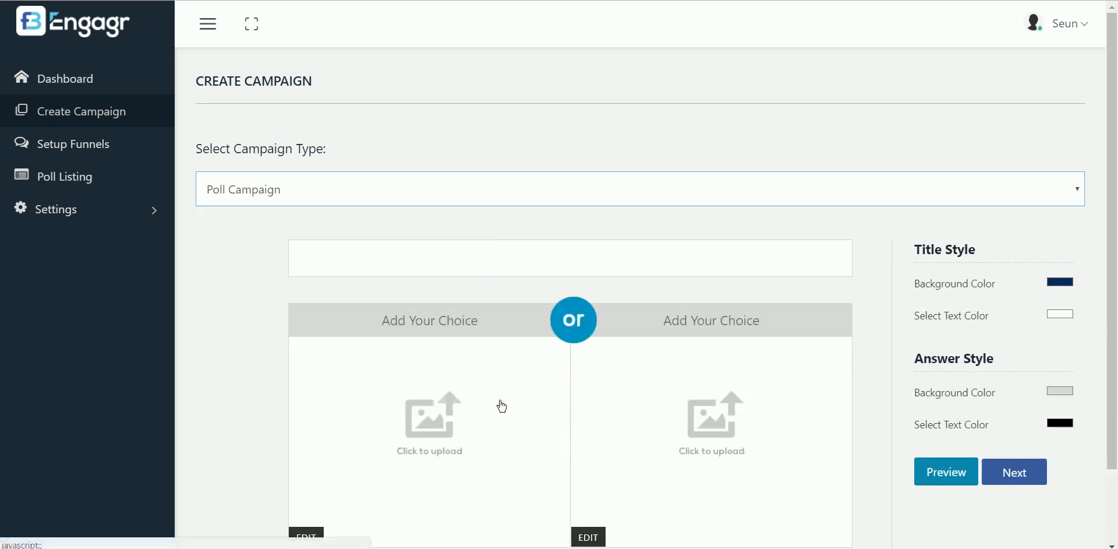
{"action": "left_click", "coordinate": [400, 191]}
{"action": "left_click", "coordinate": [400, 266]}
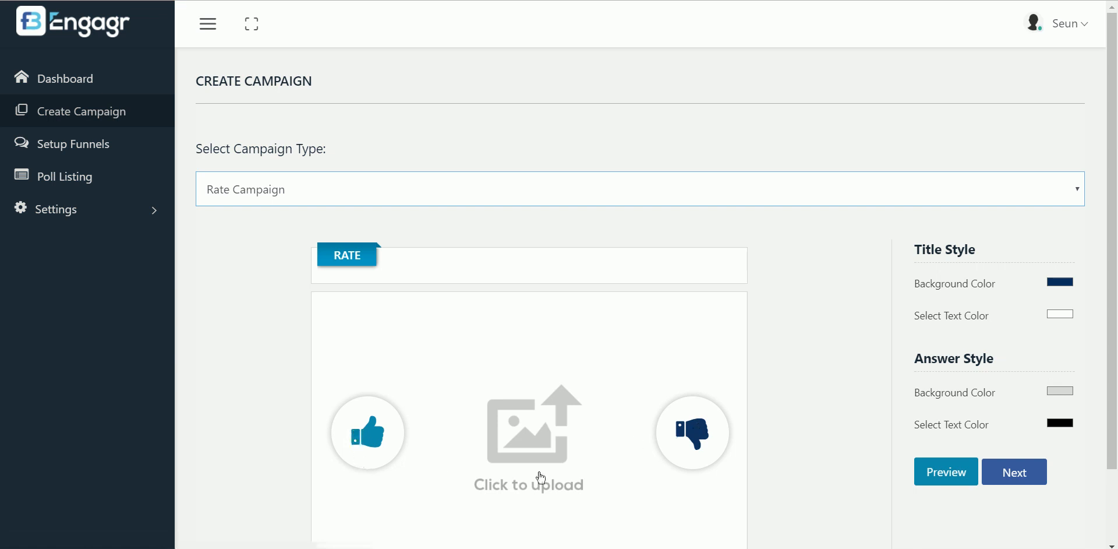
{"action": "left_click", "coordinate": [527, 190]}
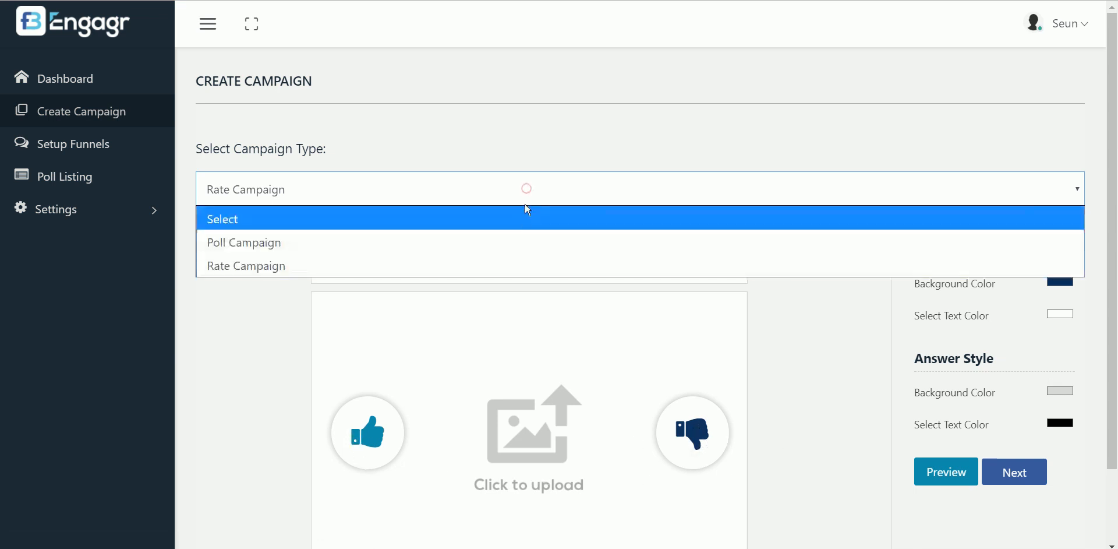
{"action": "left_click", "coordinate": [516, 241]}
{"action": "left_click", "coordinate": [515, 246]}
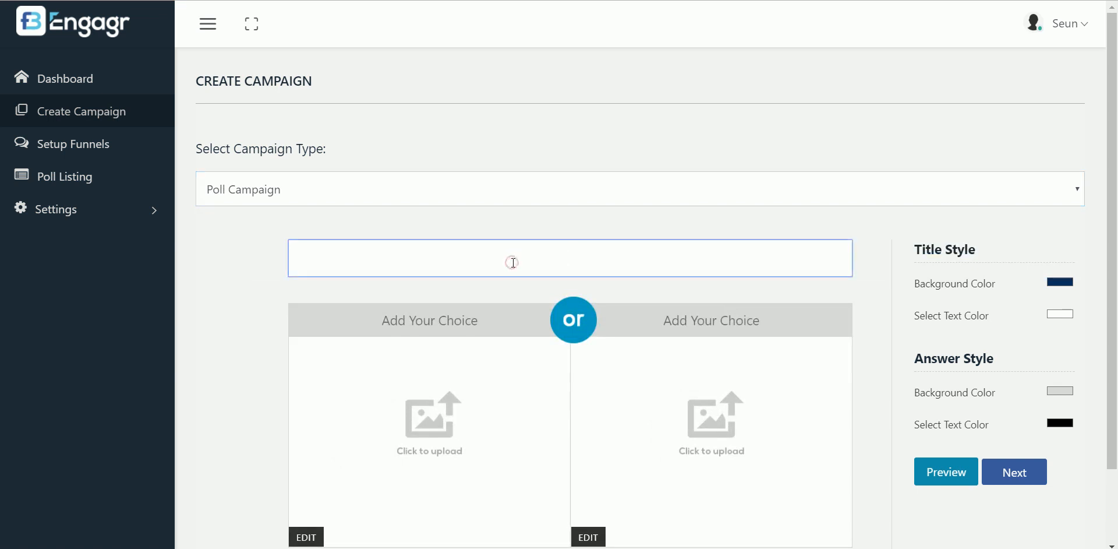
Enter the poll question 'How Would You Like To Loose Weight?'
{"action": "type", "text": "How Would You Like To Loose Weight?"}
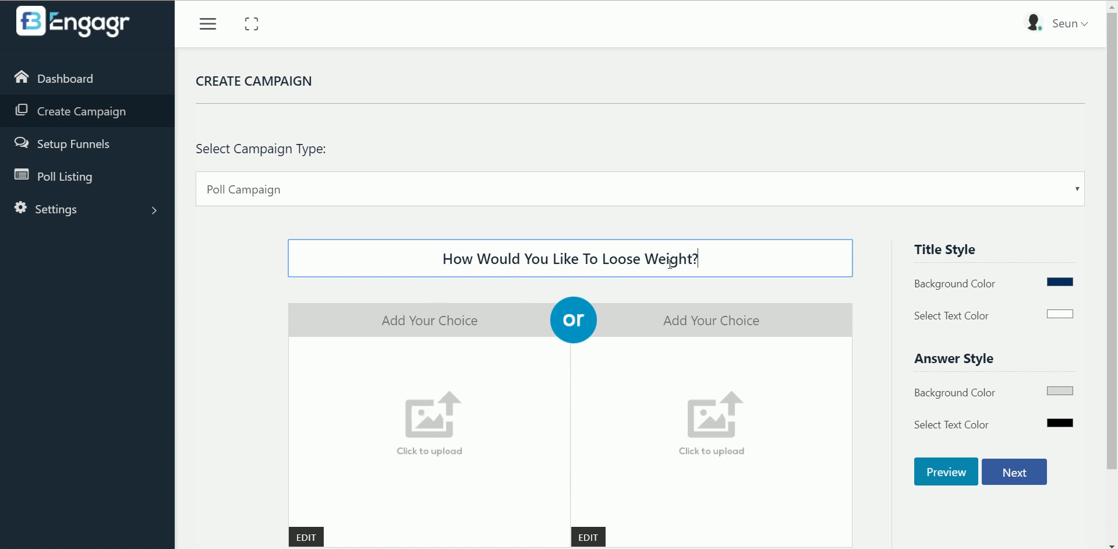
Fill in the two answer choices Diet and Excercise
{"action": "left_click", "coordinate": [441, 319]}
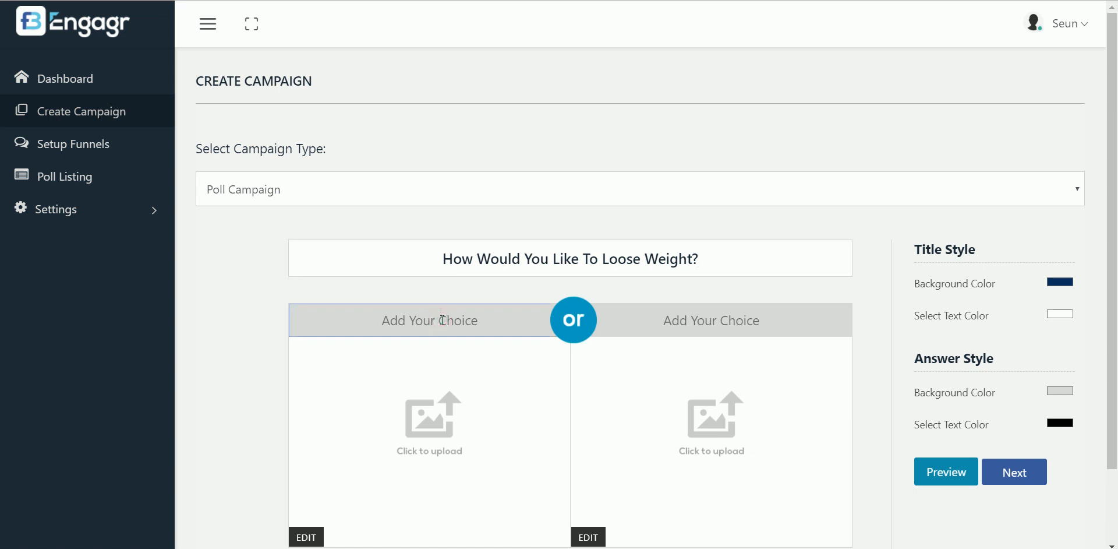
{"action": "type", "text": "Diet"}
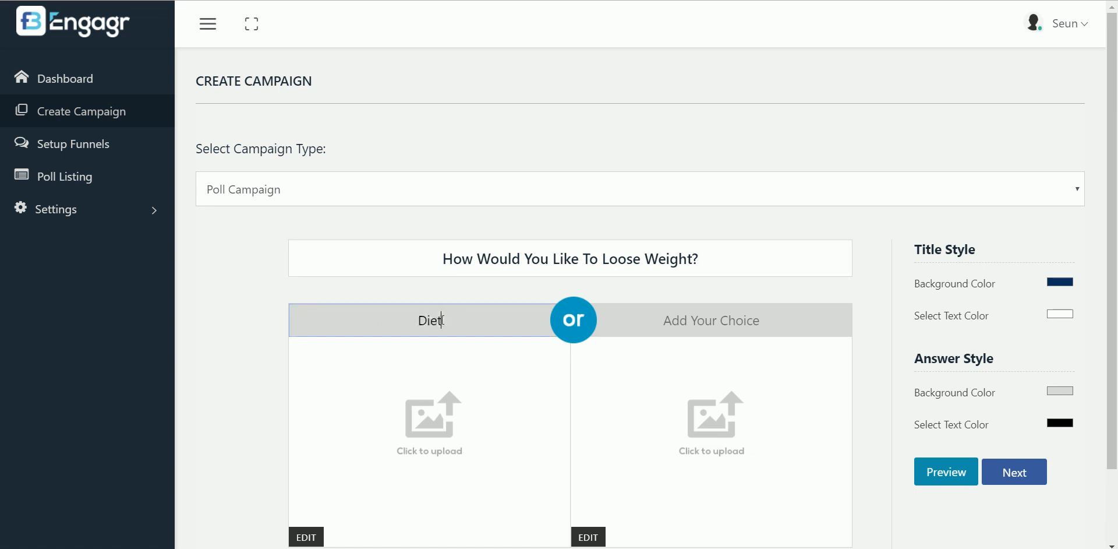
{"action": "left_click", "coordinate": [656, 323]}
{"action": "type", "text": "Ex"}
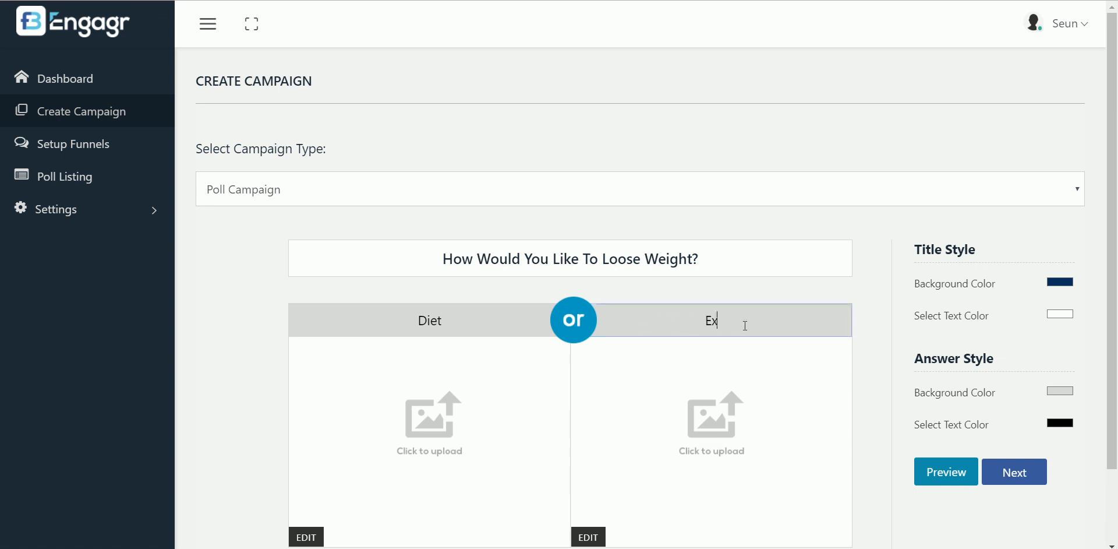
{"action": "type", "text": "cercise"}
Search Flickr images with the keyword 'diet' for the Diet choice's picture
{"action": "left_click", "coordinate": [438, 454]}
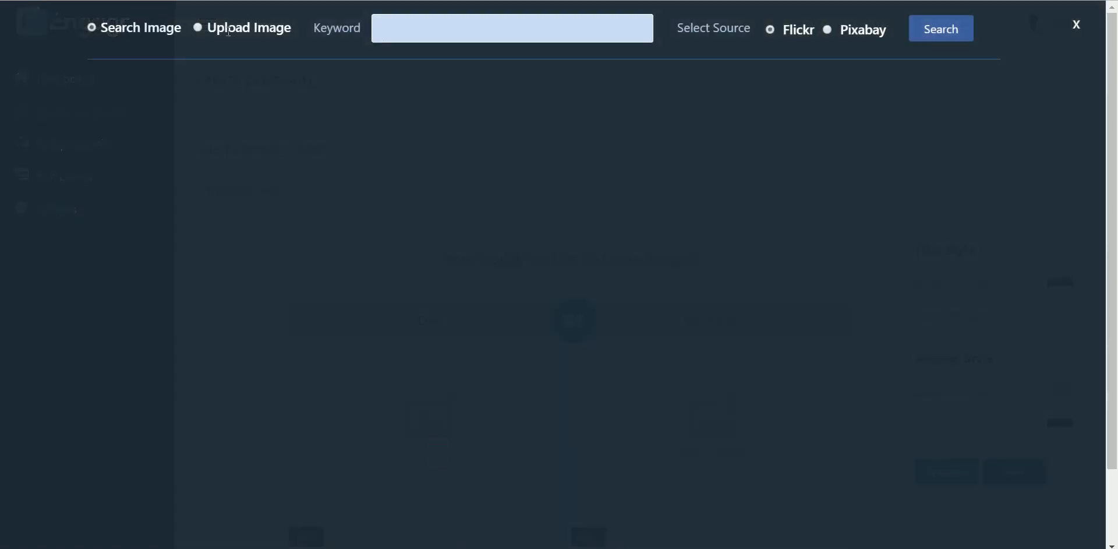
{"action": "left_click", "coordinate": [425, 29]}
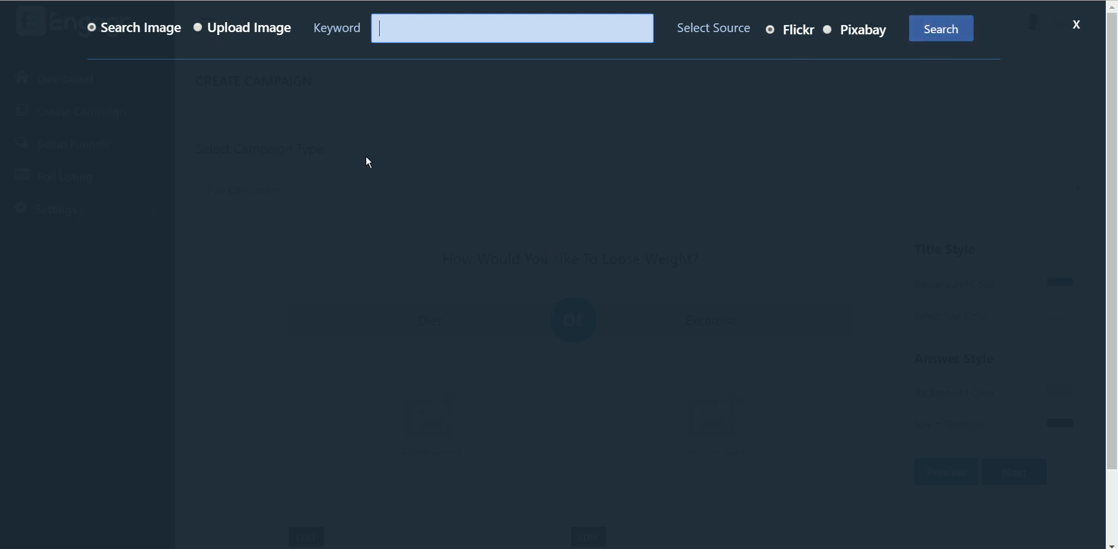
{"action": "left_click", "coordinate": [200, 28]}
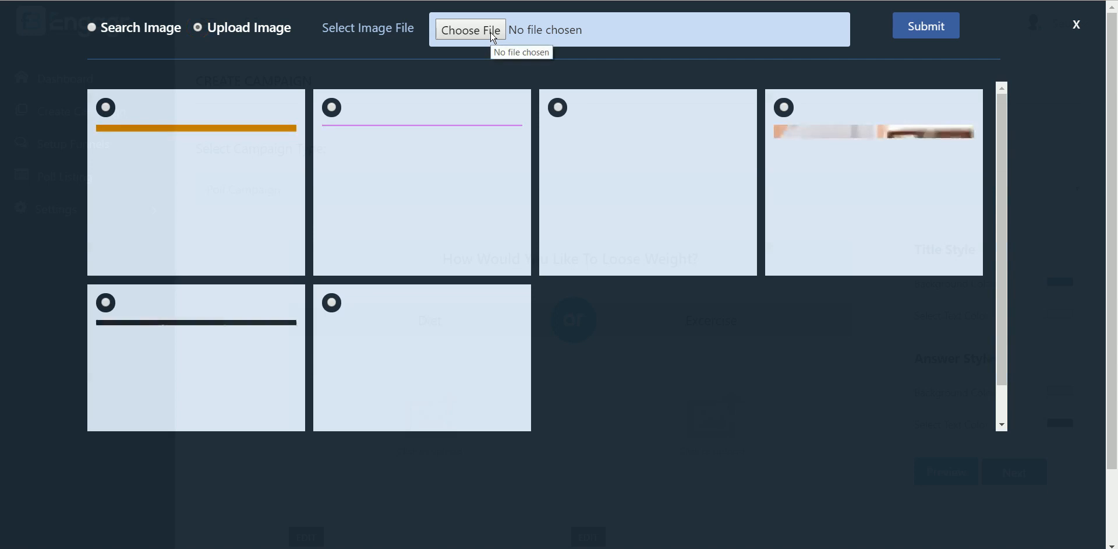
{"action": "left_click", "coordinate": [96, 29]}
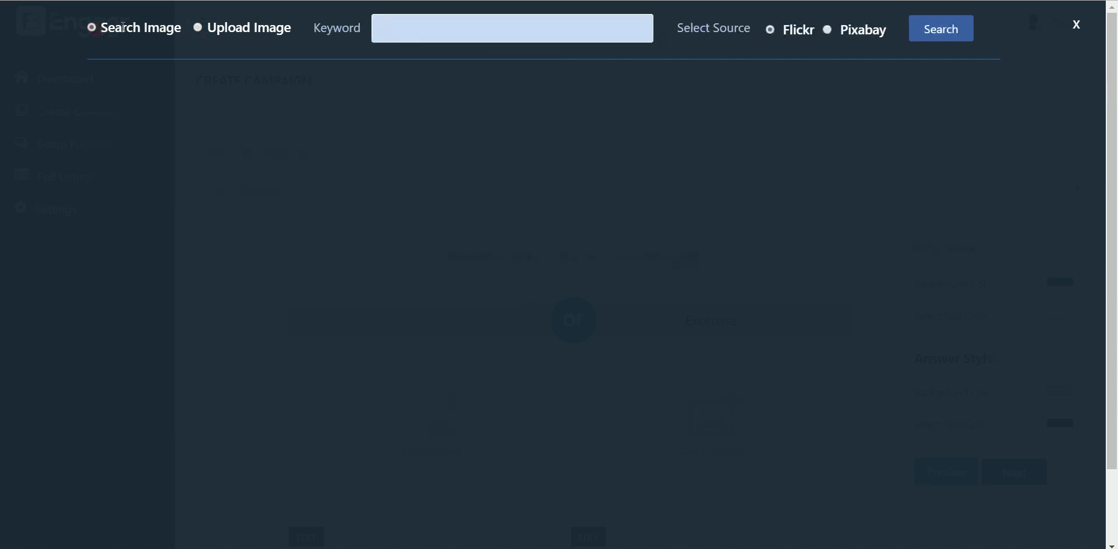
{"action": "left_click", "coordinate": [425, 30]}
{"action": "type", "text": "dite"}
{"action": "key", "text": "BackSpace"}
{"action": "key", "text": "BackSpace"}
{"action": "type", "text": "et"}
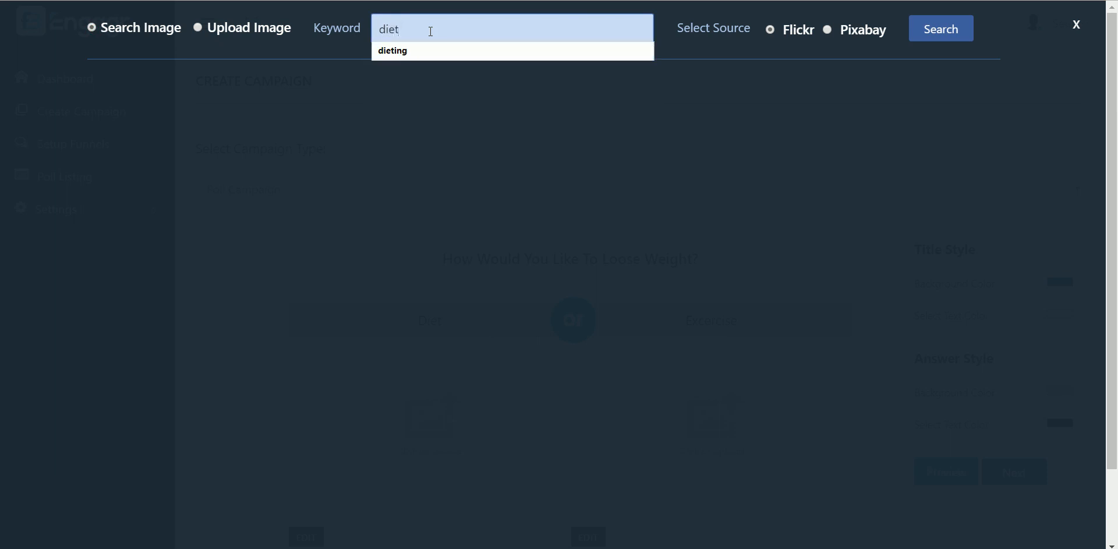
{"action": "left_click", "coordinate": [544, 30]}
{"action": "left_click", "coordinate": [775, 72]}
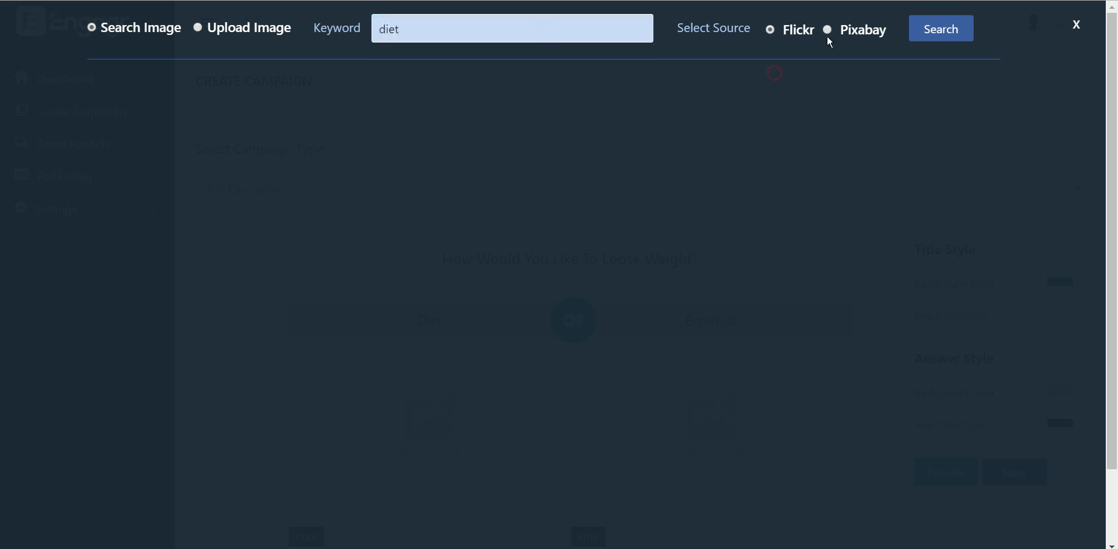
{"action": "left_click", "coordinate": [945, 38]}
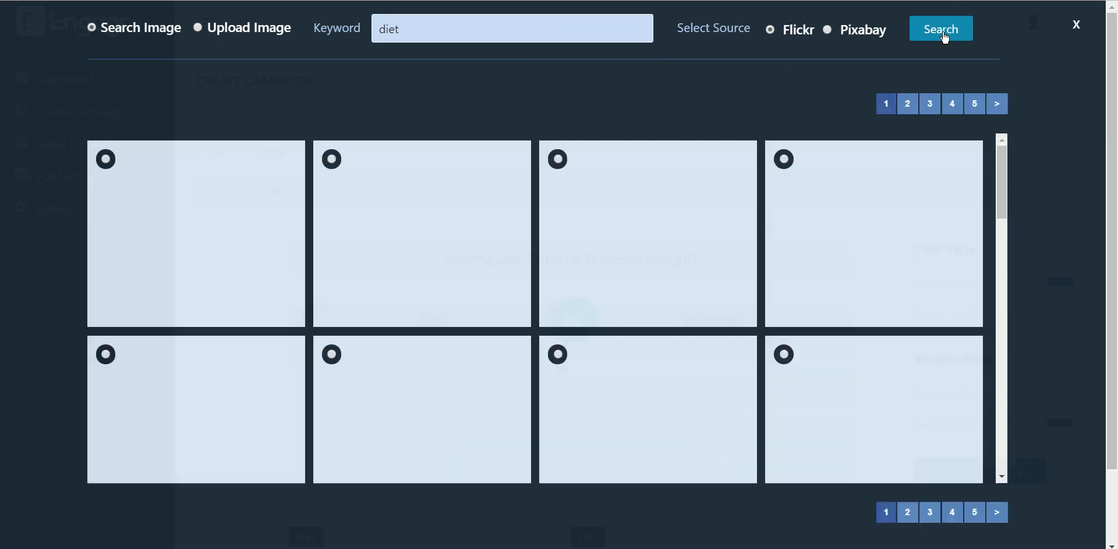
Pick the stew photo from the results as the Diet image
{"action": "mouse_move", "coordinate": [1002, 166]}
{"action": "left_mouse_down"}
{"action": "mouse_move", "coordinate": [1017, 405]}
{"action": "mouse_move", "coordinate": [995, 148]}
{"action": "left_mouse_up"}
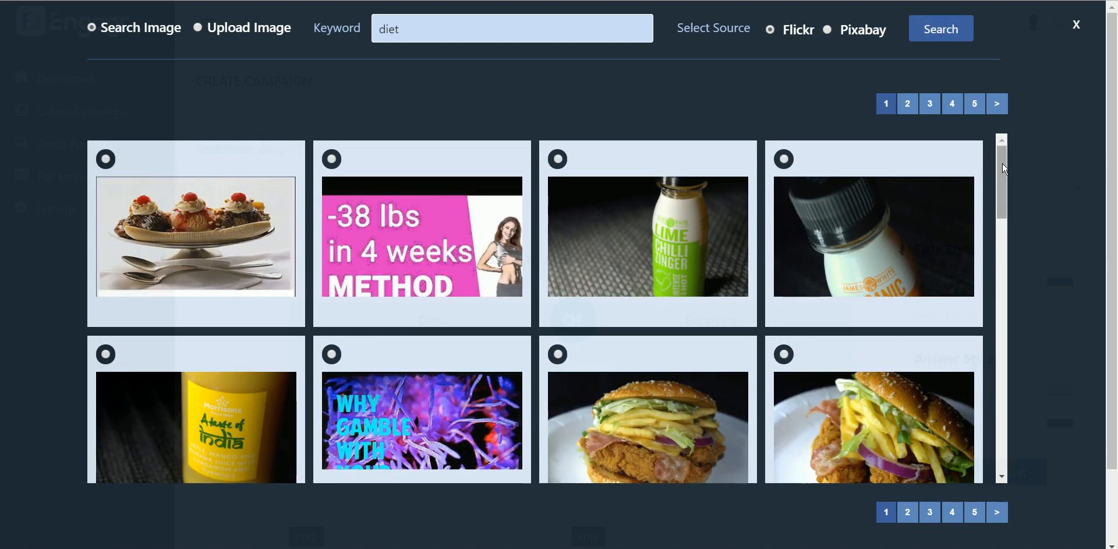
{"action": "left_click_drag", "start_coordinate": [1002, 163], "coordinate": [1009, 229]}
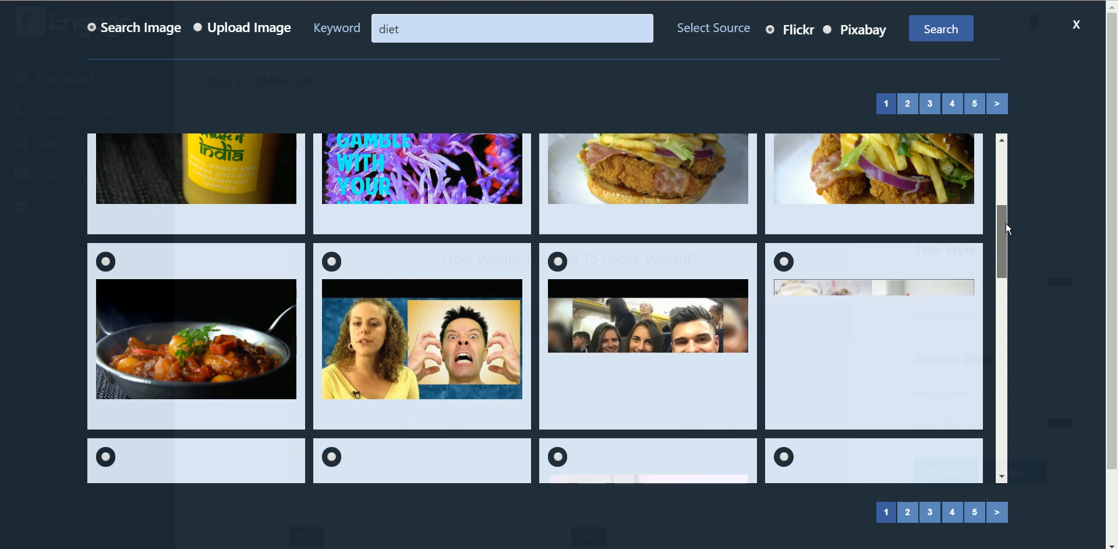
{"action": "left_click", "coordinate": [105, 263]}
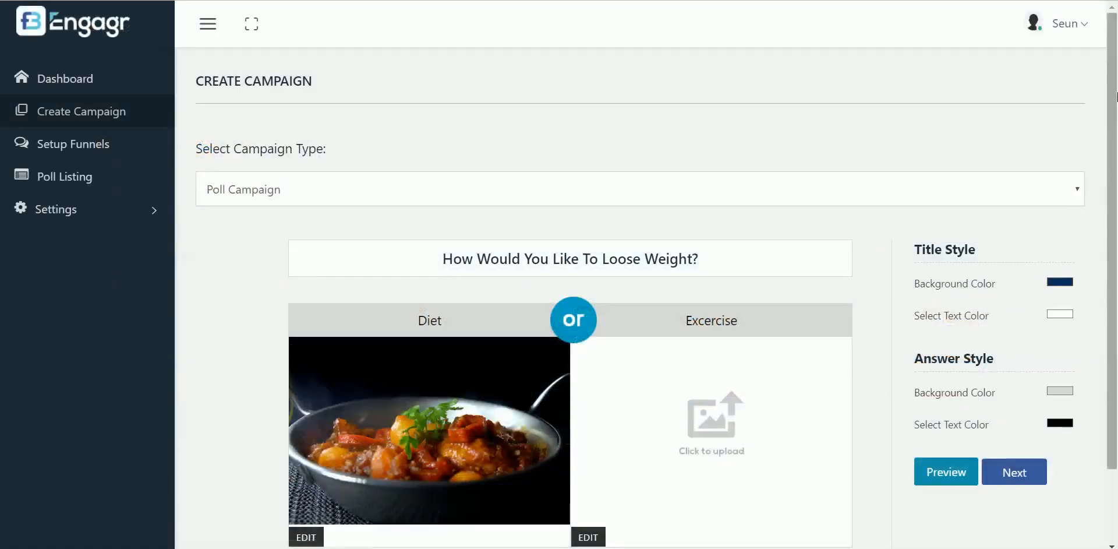
{"action": "scroll", "coordinate": [826, 335], "scroll_direction": "down", "scroll_amount": 2}
Search images for 'excercise' and use the woman-in-sunlit-grass photo for the Excercise answer
{"action": "left_click", "coordinate": [712, 326]}
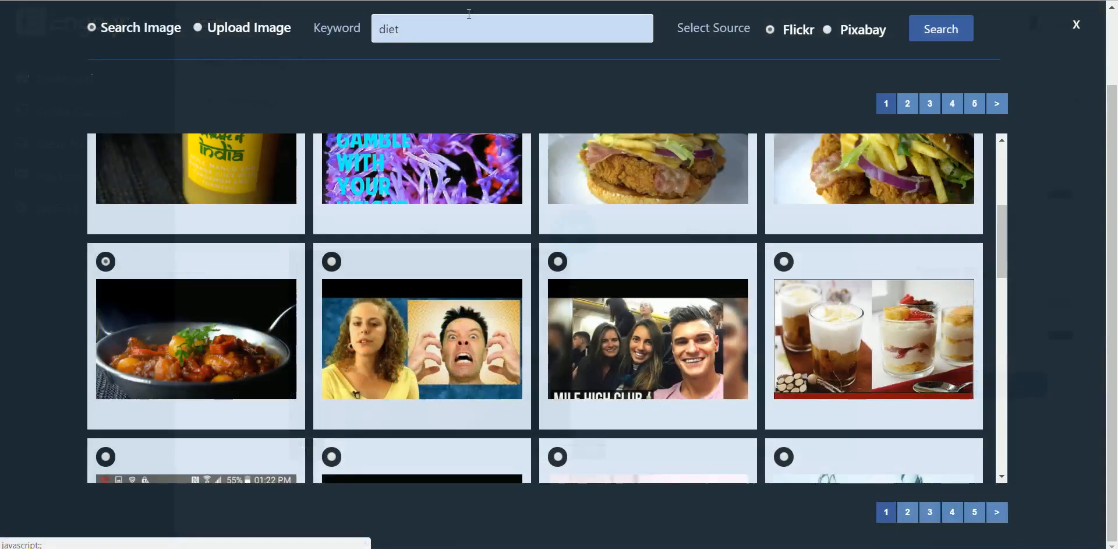
{"action": "left_click", "coordinate": [459, 22]}
{"action": "key", "text": "BackSpace"}
{"action": "key", "text": "BackSpace"}
{"action": "key", "text": "BackSpace"}
{"action": "key", "text": "BackSpace"}
{"action": "type", "text": "e"}
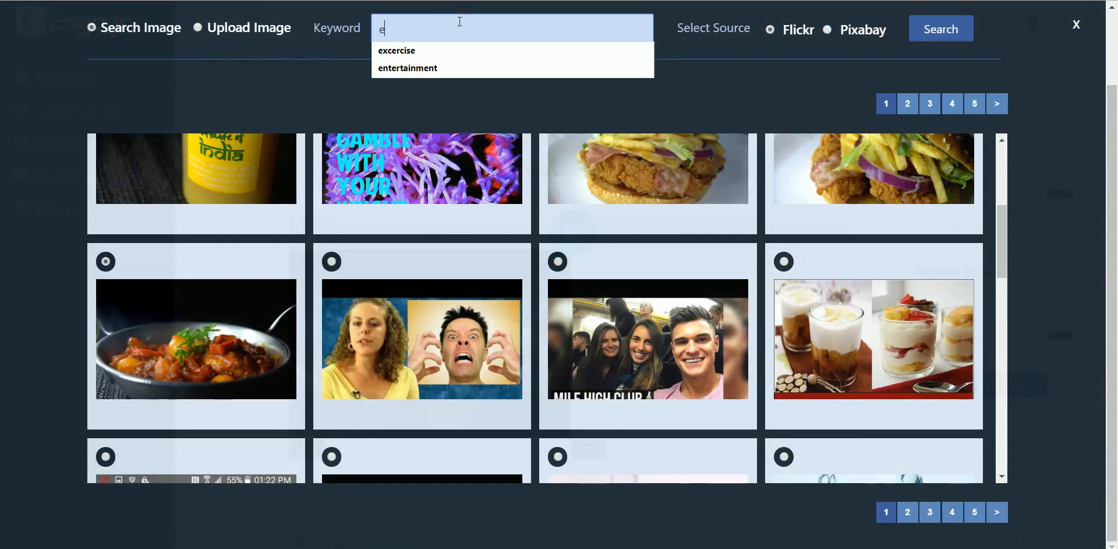
{"action": "type", "text": "xcer"}
{"action": "left_click", "coordinate": [462, 50]}
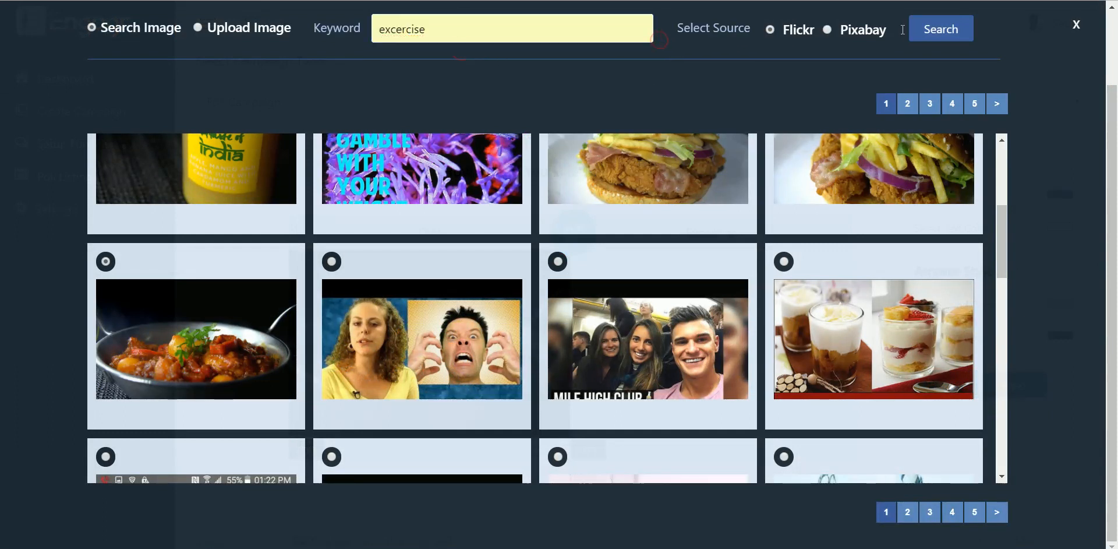
{"action": "left_click", "coordinate": [926, 33]}
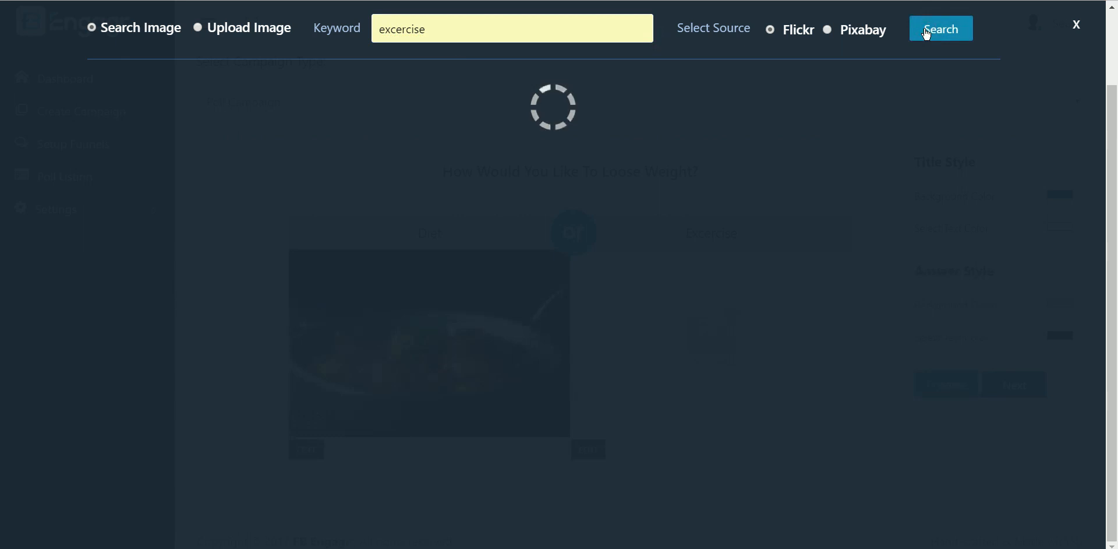
{"action": "scroll", "coordinate": [621, 259], "scroll_direction": "down", "scroll_amount": 3}
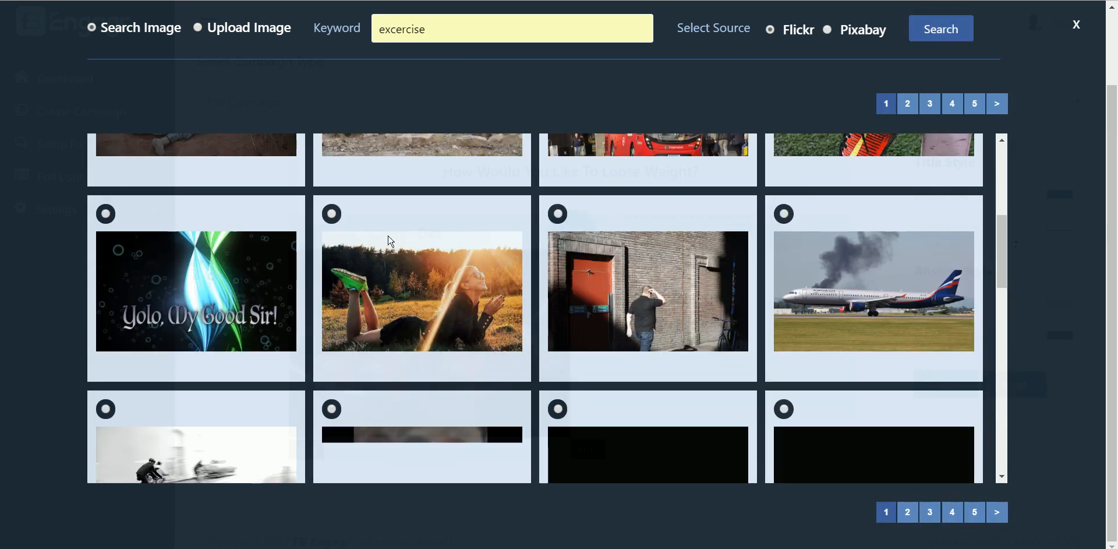
{"action": "left_click", "coordinate": [332, 213]}
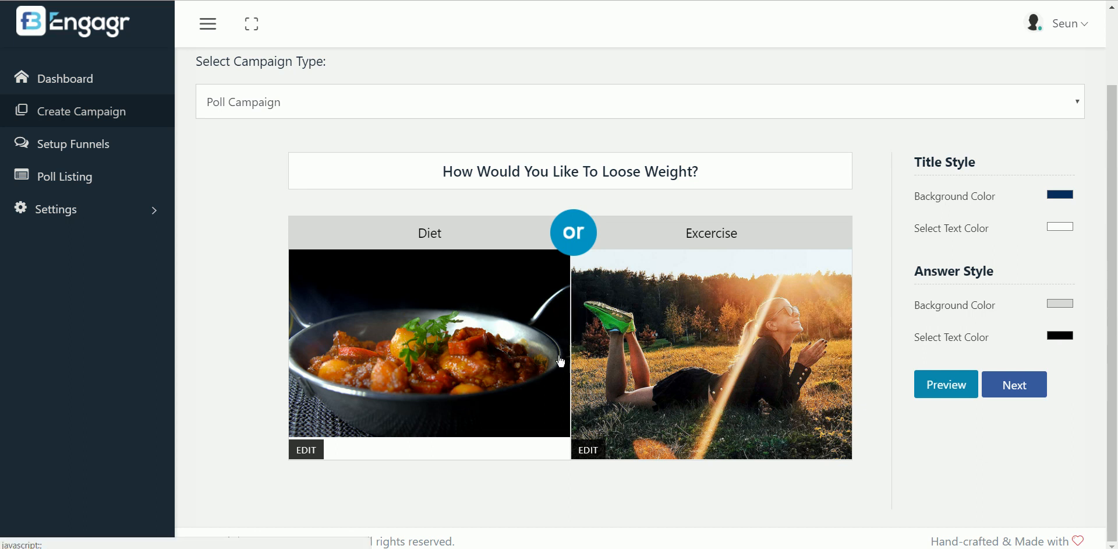
Add a Pacifico text layer near the exercise photo's bottom and reword its placeholder
{"action": "left_click", "coordinate": [590, 450]}
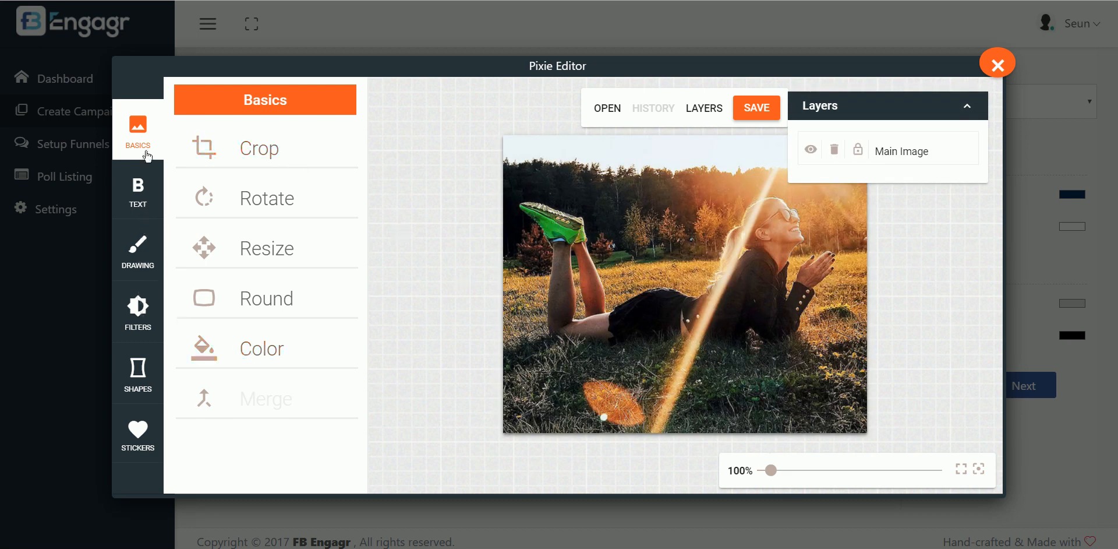
{"action": "left_click", "coordinate": [139, 187]}
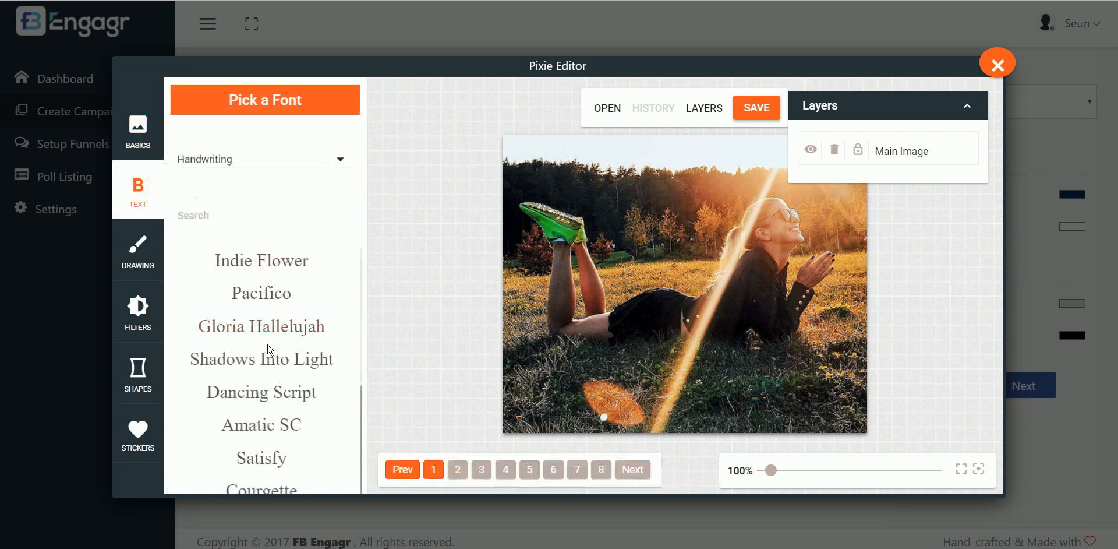
{"action": "left_click", "coordinate": [268, 298]}
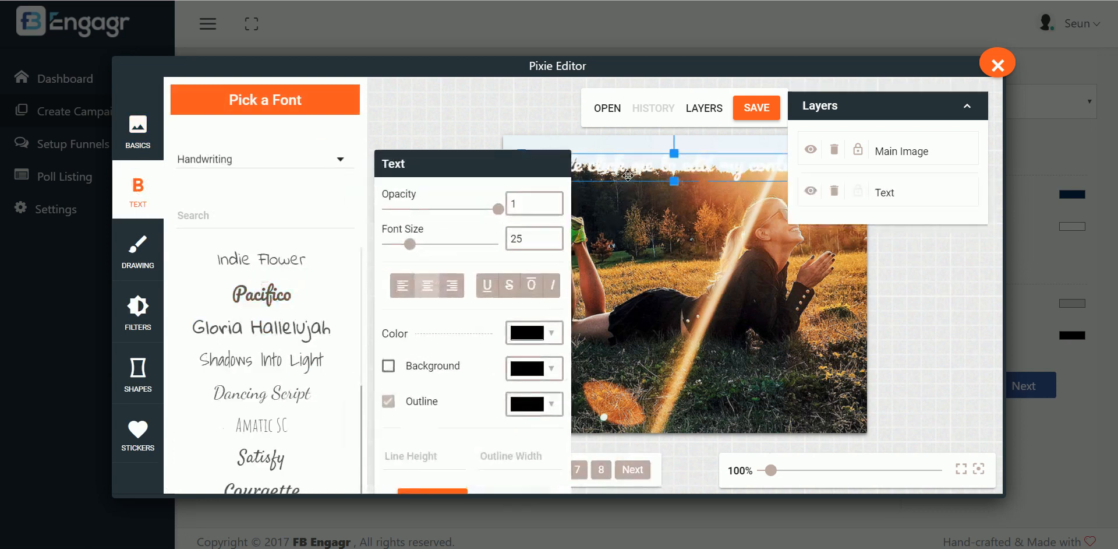
{"action": "left_click_drag", "start_coordinate": [627, 176], "coordinate": [652, 403]}
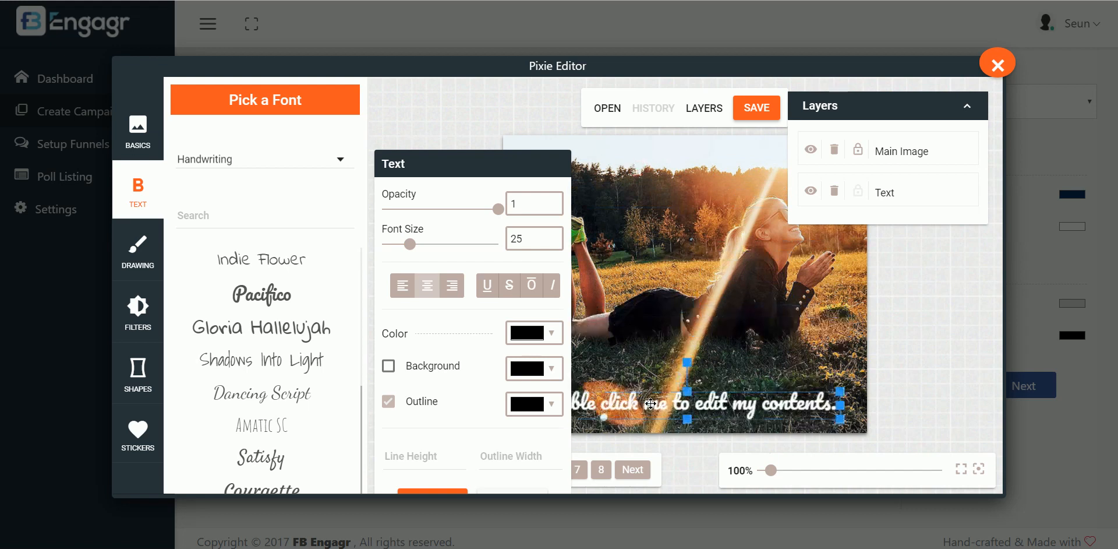
{"action": "double_click", "coordinate": [694, 404]}
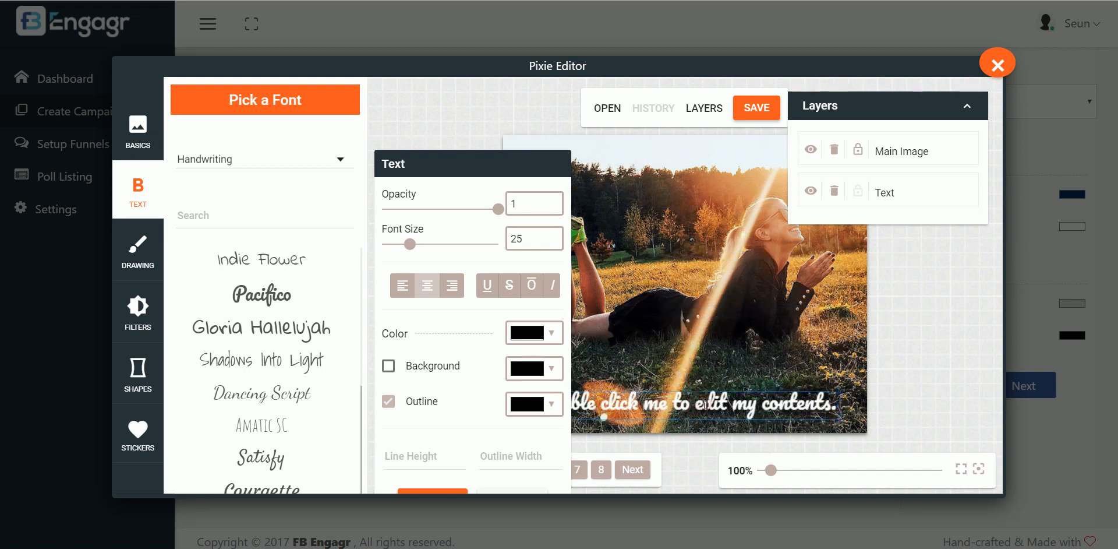
{"action": "key", "text": "ctrl+a"}
{"action": "type", "text": "Enter"}
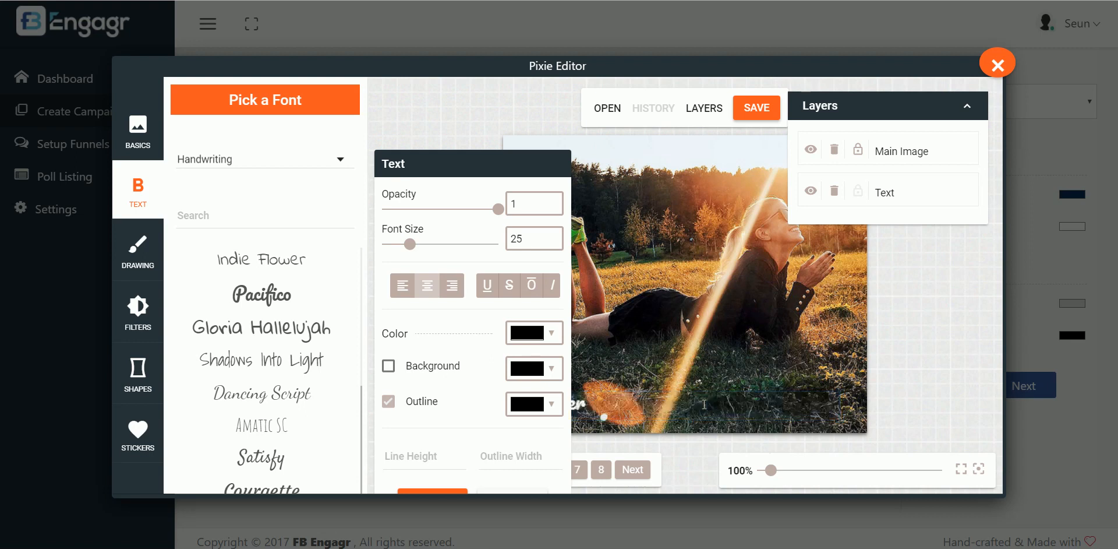
{"action": "type", "text": "cise"}
Nudge the text lower and to the right, then save the edited photo
{"action": "left_click", "coordinate": [609, 265]}
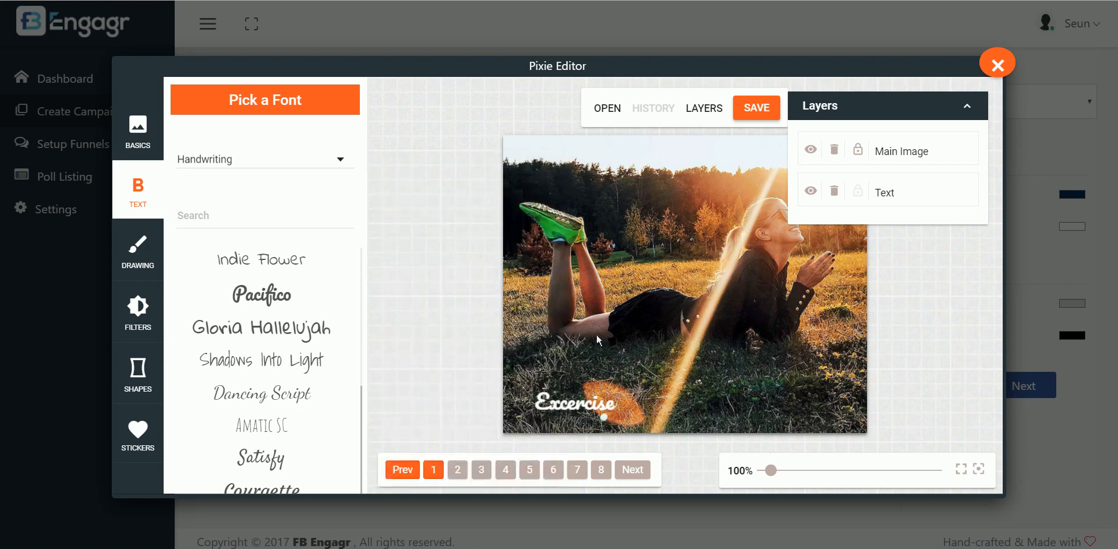
{"action": "left_click", "coordinate": [590, 396]}
{"action": "left_click_drag", "start_coordinate": [590, 397], "coordinate": [707, 404]}
{"action": "left_click", "coordinate": [652, 332]}
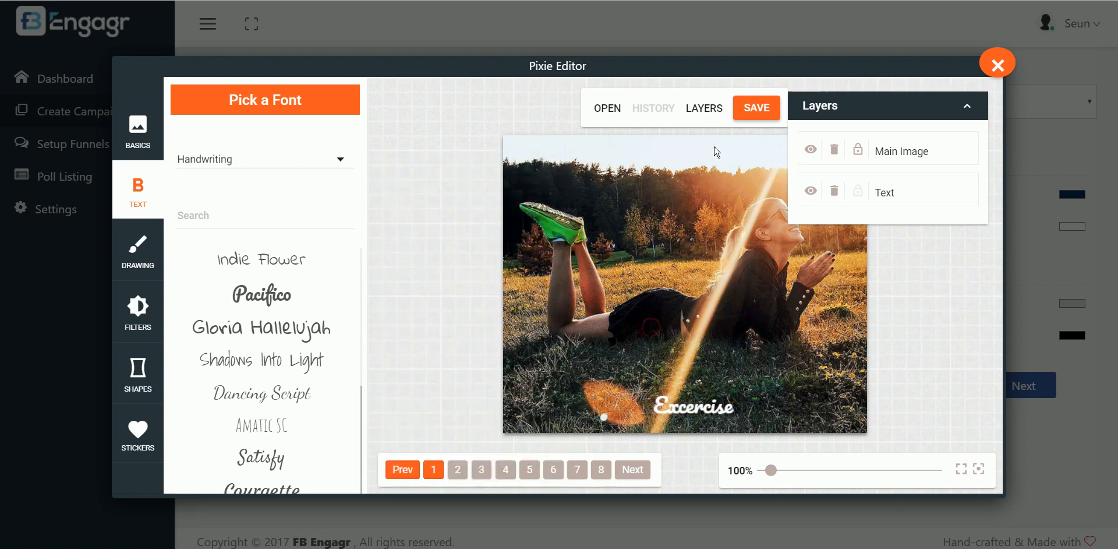
{"action": "left_click", "coordinate": [761, 116]}
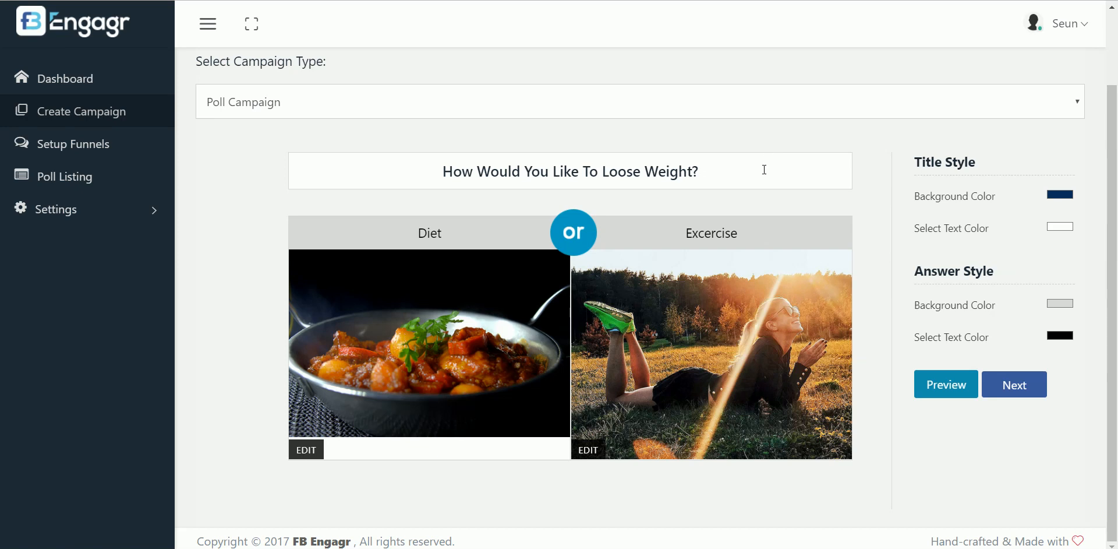
Style the poll with a red title background, yellow answer background and white answer text, then preview
{"action": "left_click", "coordinate": [1060, 196]}
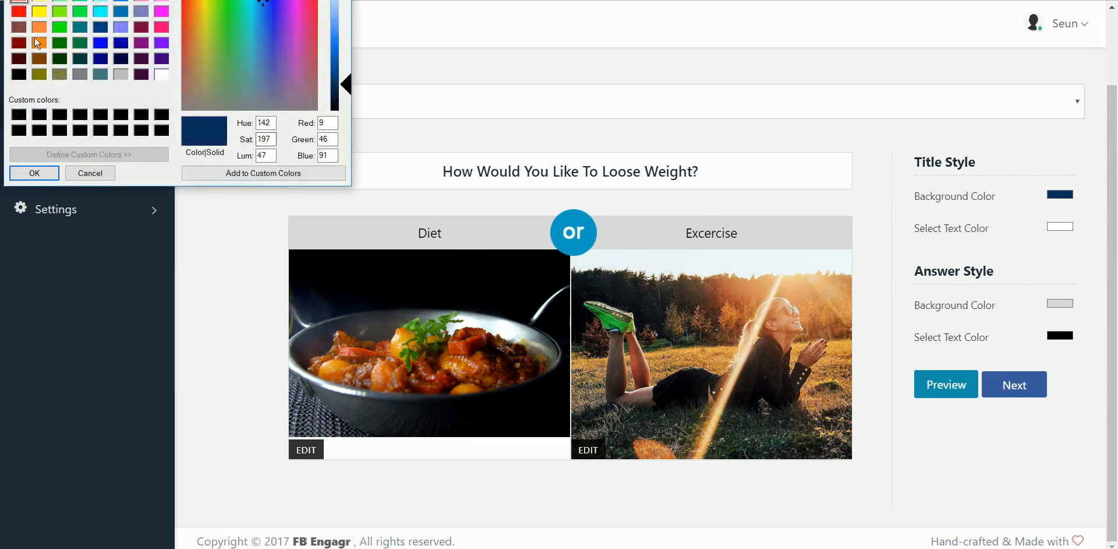
{"action": "left_click", "coordinate": [19, 12]}
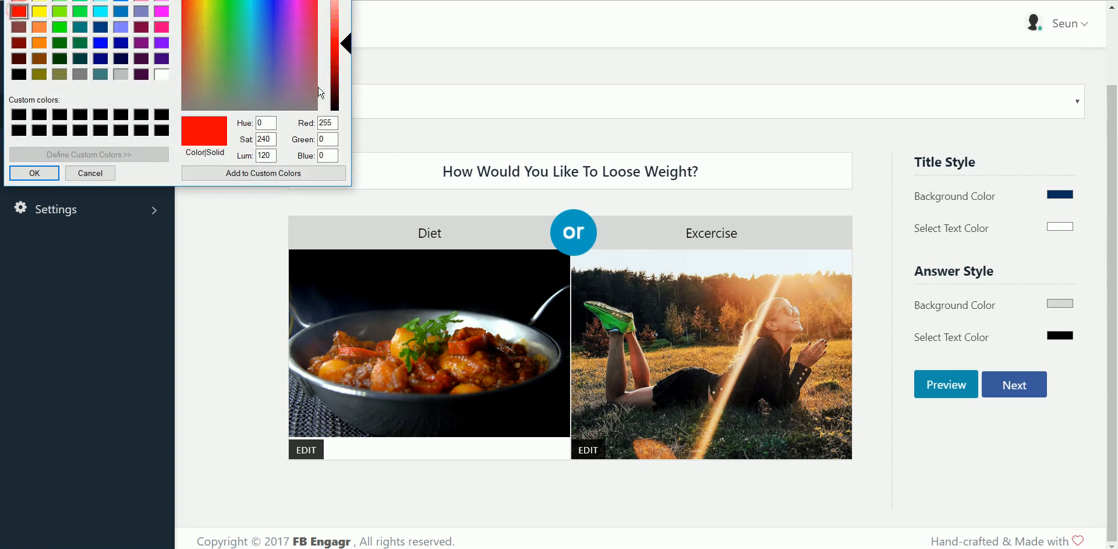
{"action": "left_click", "coordinate": [32, 172]}
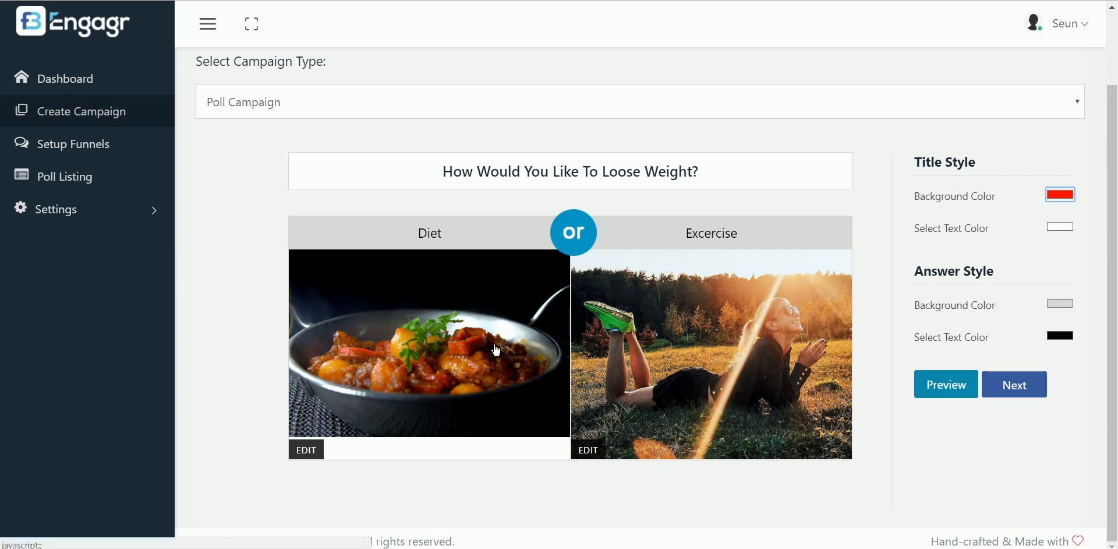
{"action": "left_click", "coordinate": [1070, 310]}
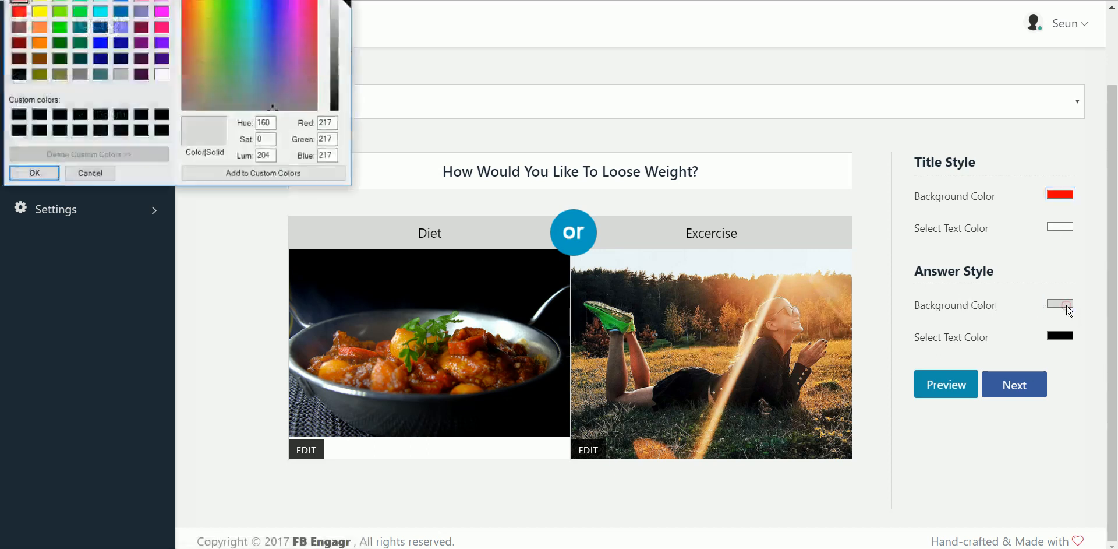
{"action": "left_click", "coordinate": [39, 11]}
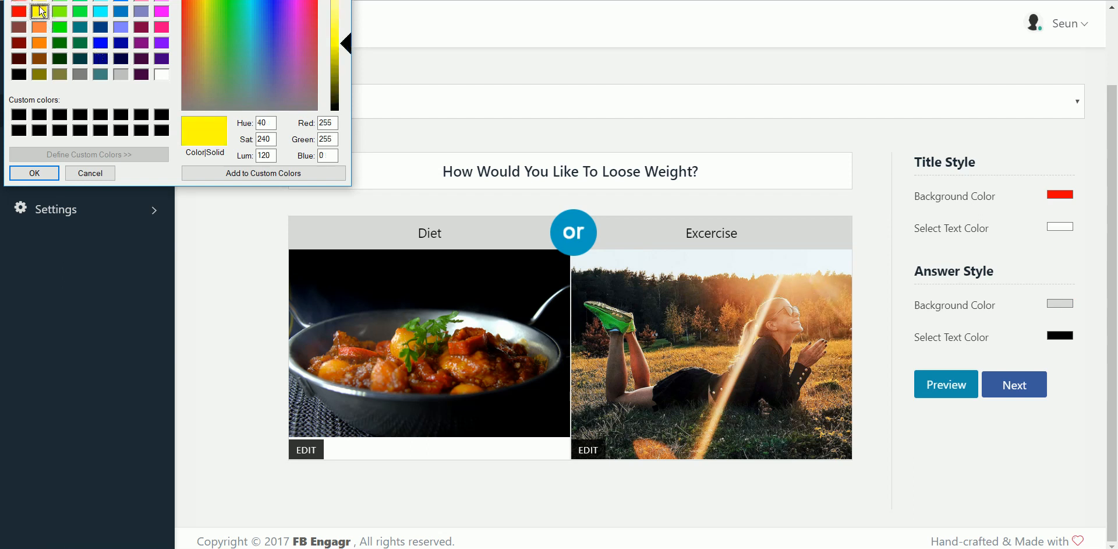
{"action": "left_click", "coordinate": [34, 173]}
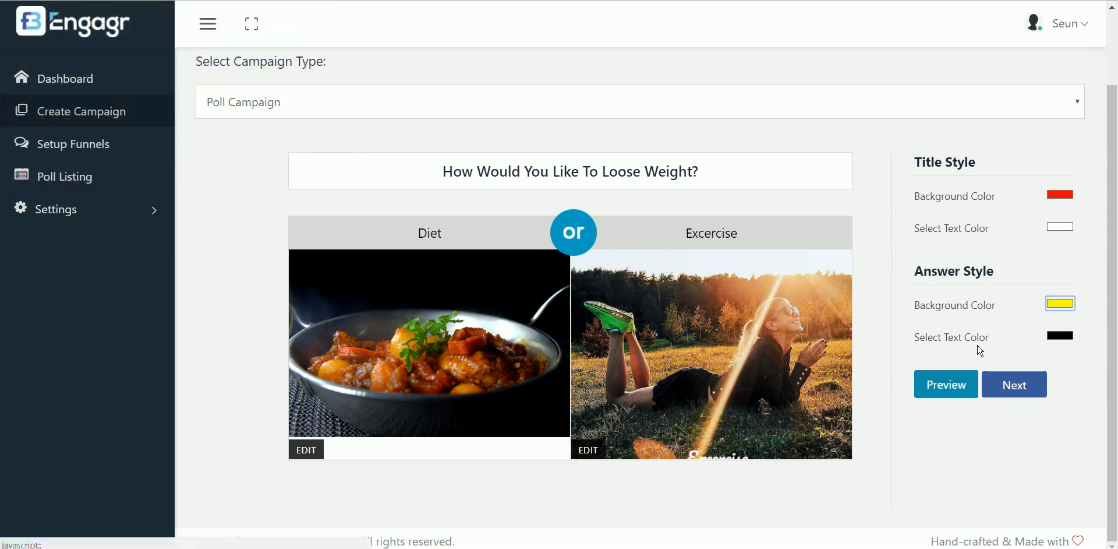
{"action": "left_click", "coordinate": [1060, 336]}
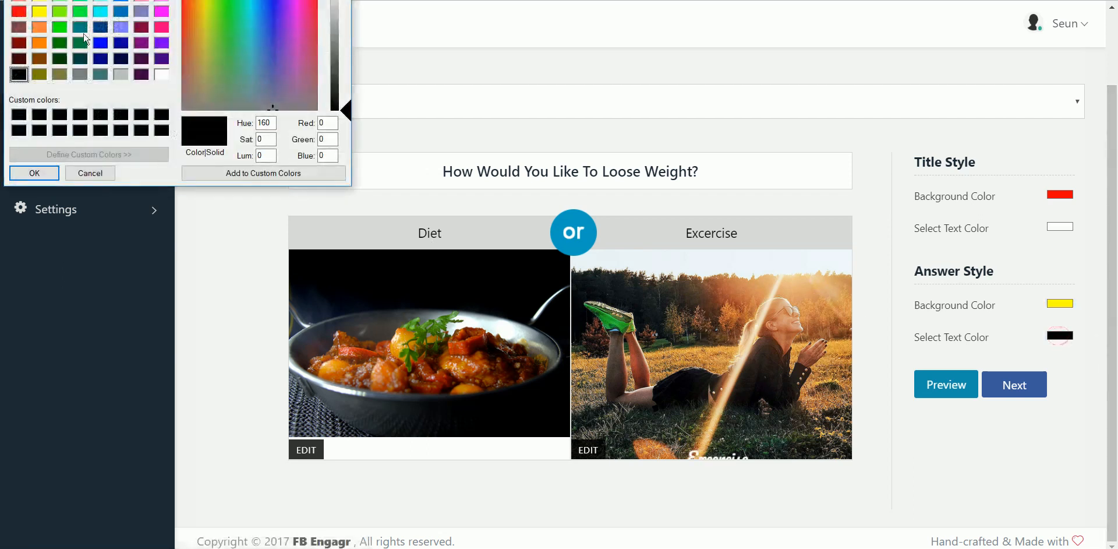
{"action": "left_click", "coordinate": [162, 74]}
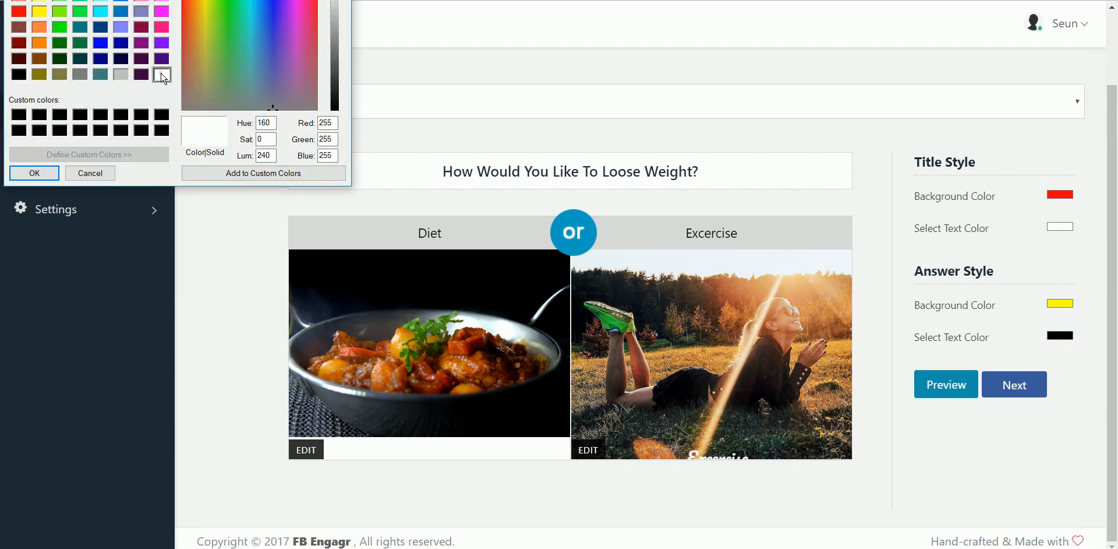
{"action": "left_click", "coordinate": [34, 172]}
{"action": "left_click", "coordinate": [940, 379]}
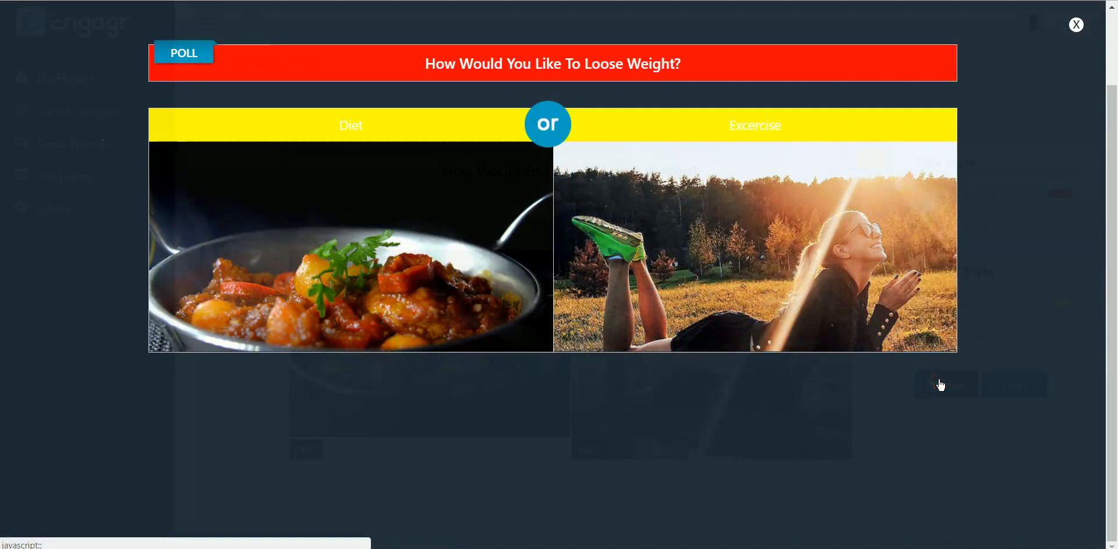
{"action": "left_click", "coordinate": [1075, 26]}
Change the answers to light grey background with black text, preview, and continue to Poll Settings
{"action": "left_click", "coordinate": [1059, 303]}
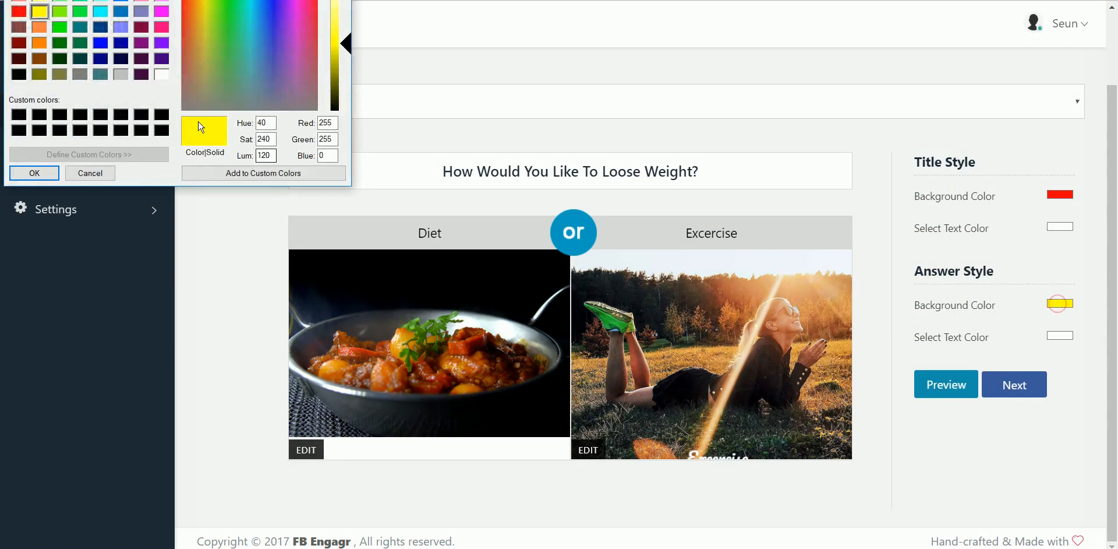
{"action": "left_click", "coordinate": [120, 74]}
{"action": "left_click", "coordinate": [34, 173]}
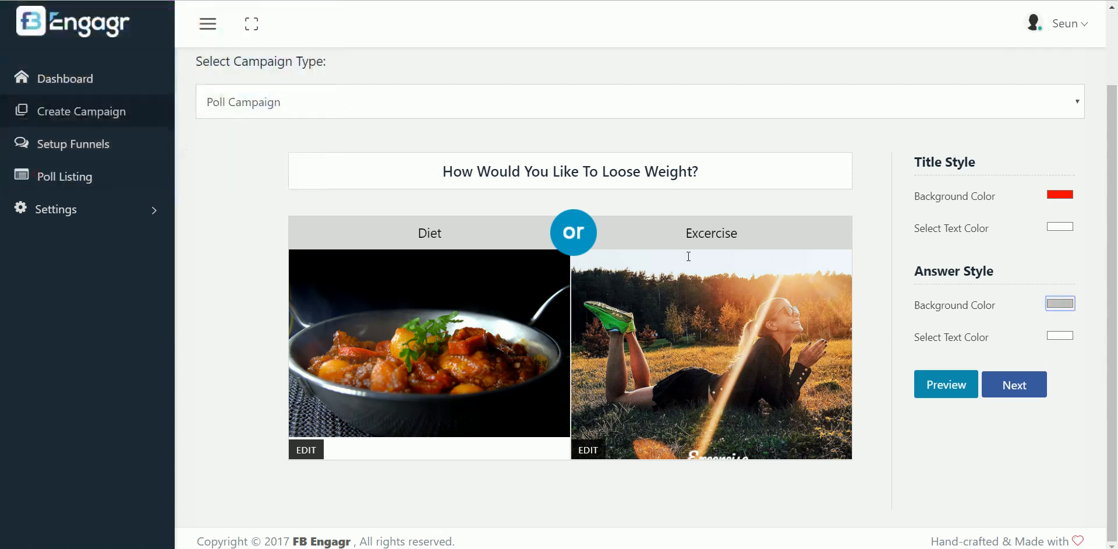
{"action": "left_click", "coordinate": [1059, 335]}
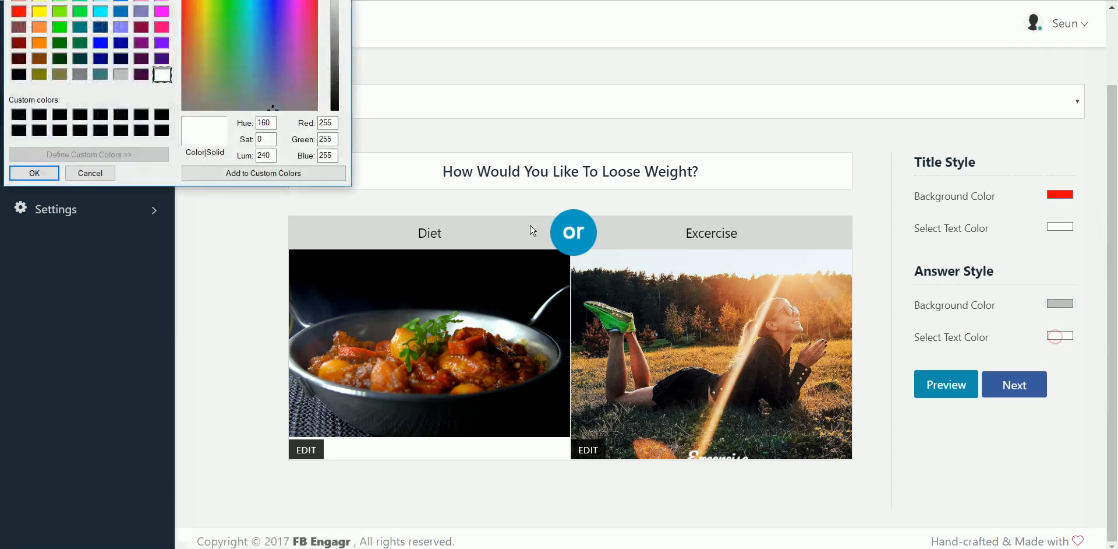
{"action": "left_click", "coordinate": [19, 114]}
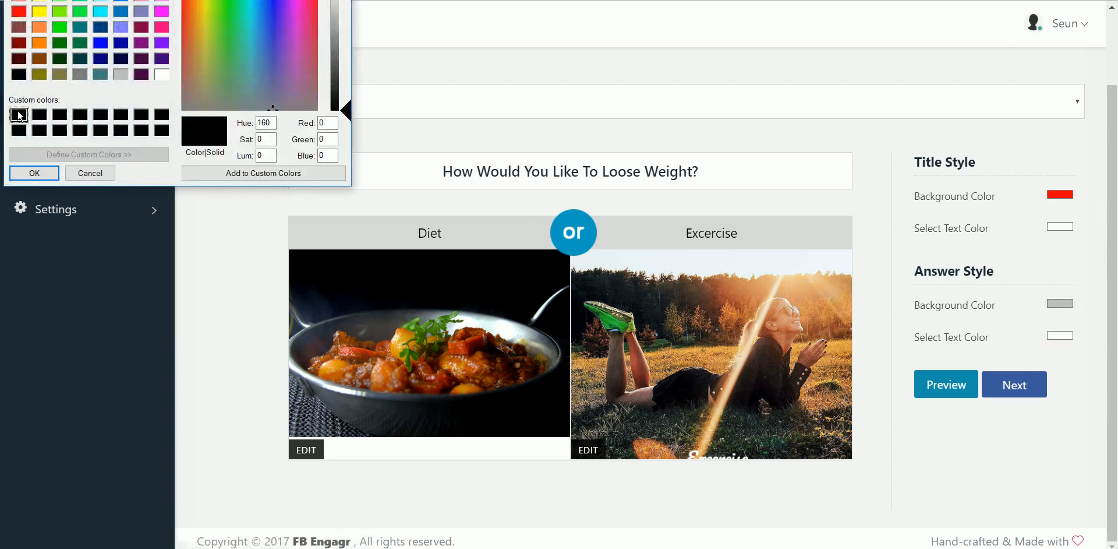
{"action": "left_click", "coordinate": [35, 173]}
{"action": "left_click", "coordinate": [941, 385]}
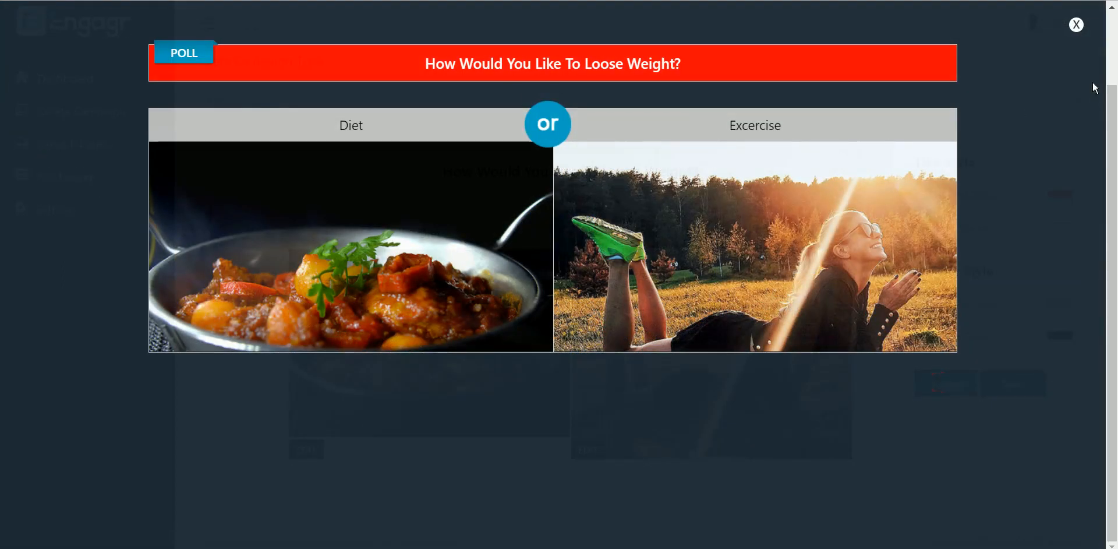
{"action": "left_click", "coordinate": [1077, 28]}
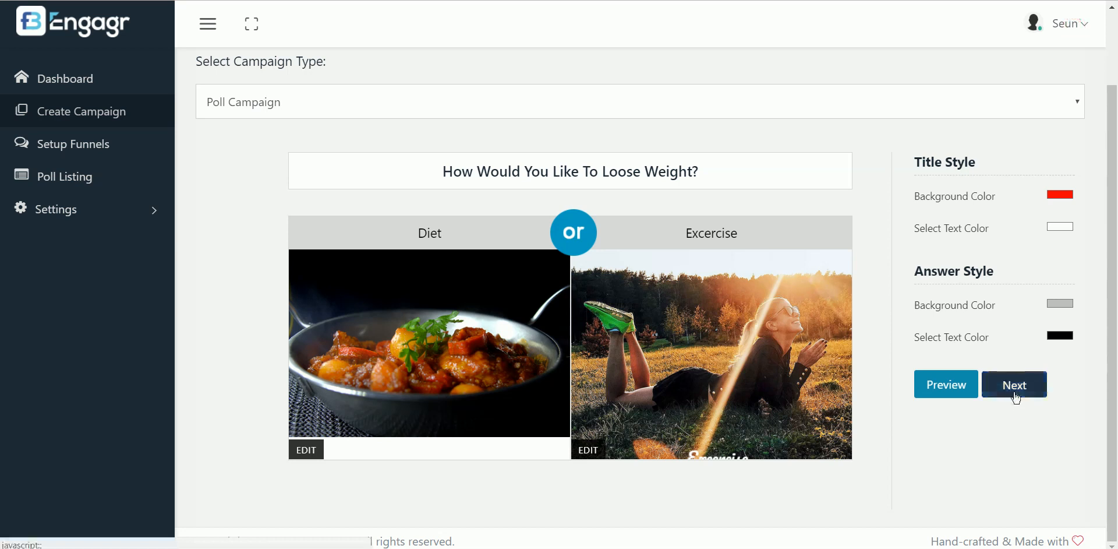
{"action": "left_click", "coordinate": [1016, 387]}
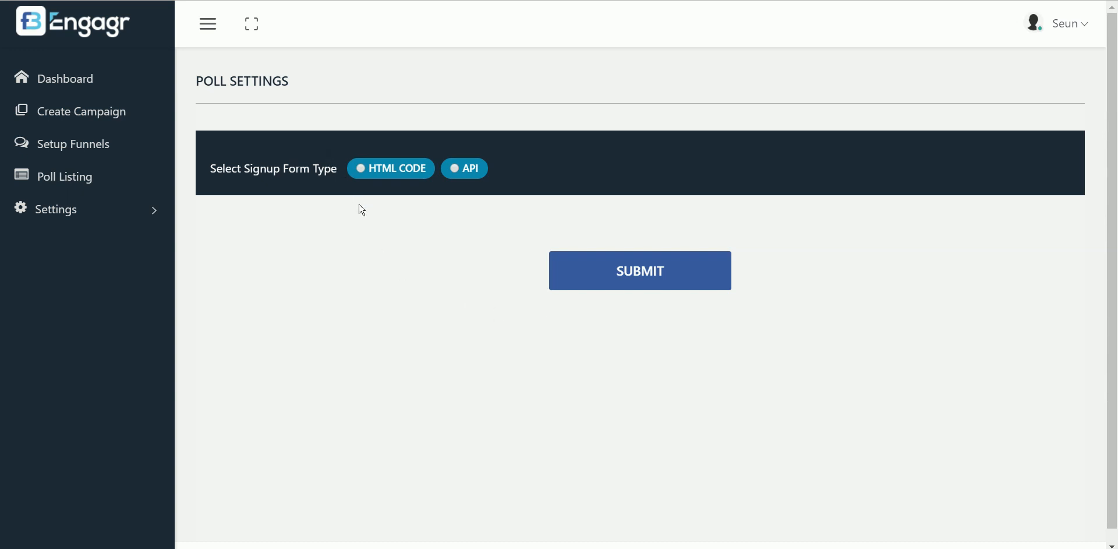
Choose API as the signup form type after briefly selecting HTML code
{"action": "left_click", "coordinate": [361, 171]}
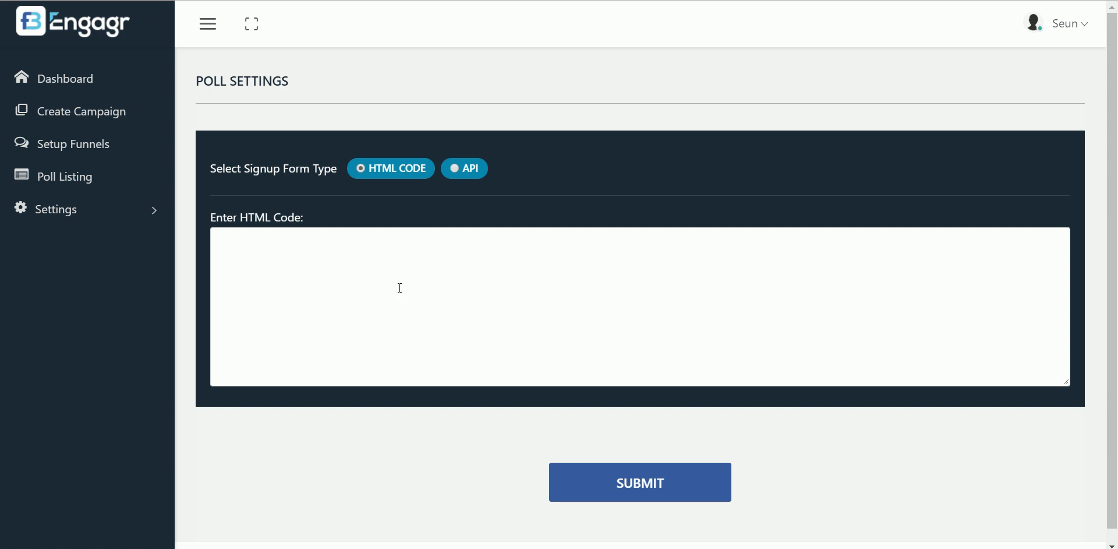
{"action": "left_click", "coordinate": [453, 173]}
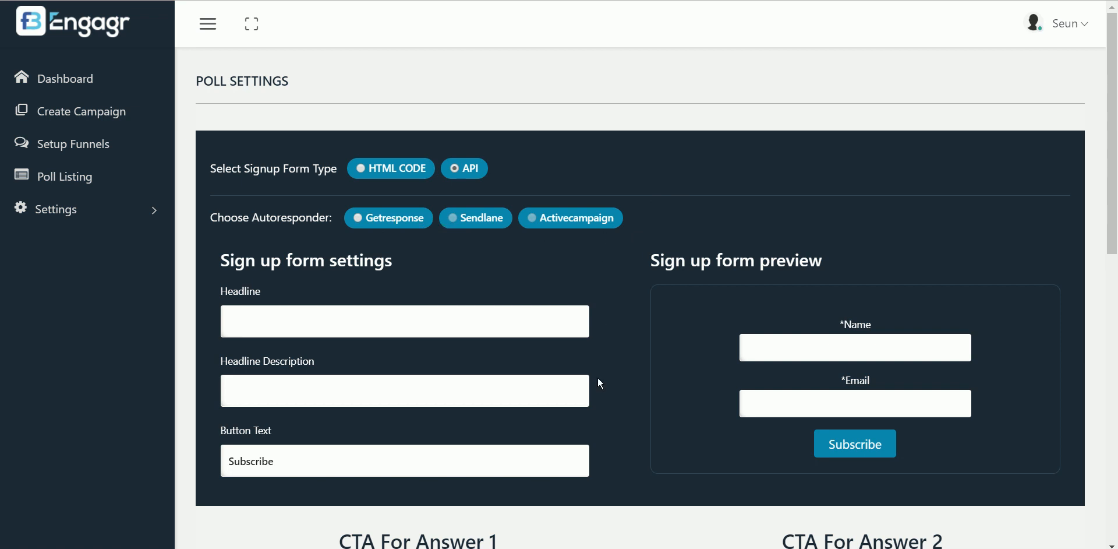
Set headline 'FREE Video Revealed', description 'How To Loose 10 Pounds In 10 Days!' and button text 'Download Now'
{"action": "left_click", "coordinate": [264, 324]}
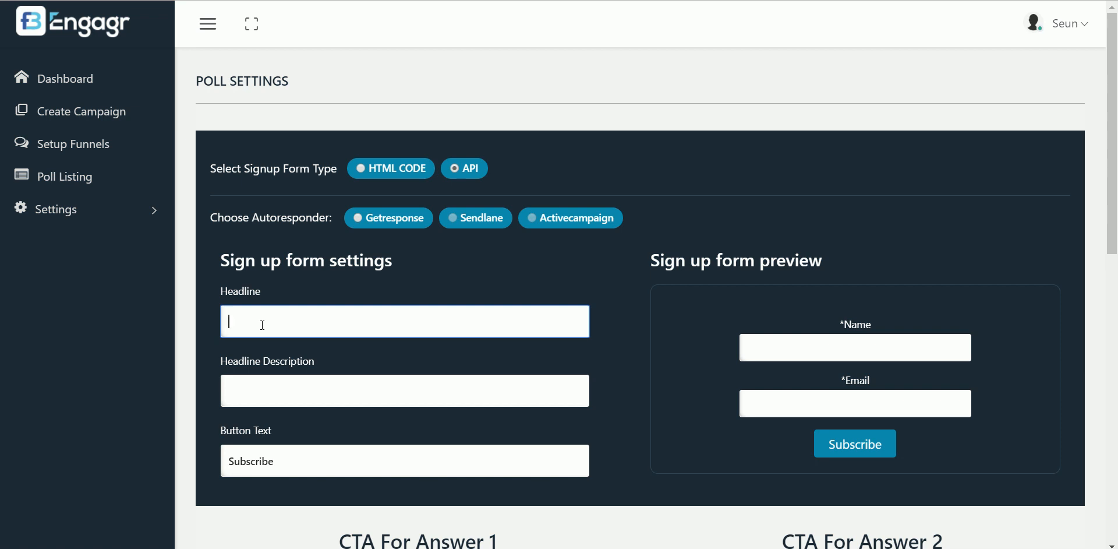
{"action": "type", "text": "FREE"}
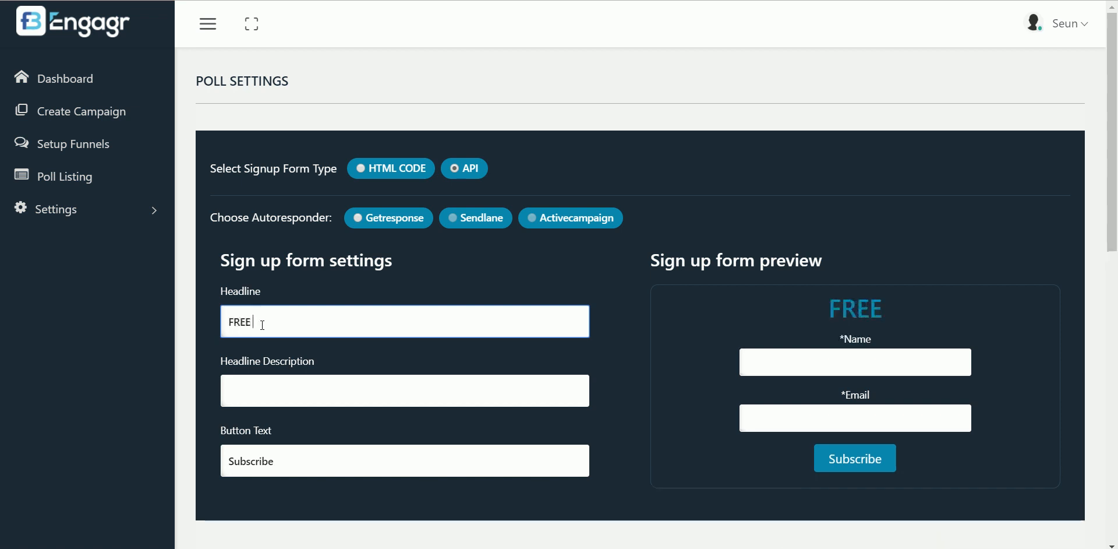
{"action": "type", "text": " Video Rev"}
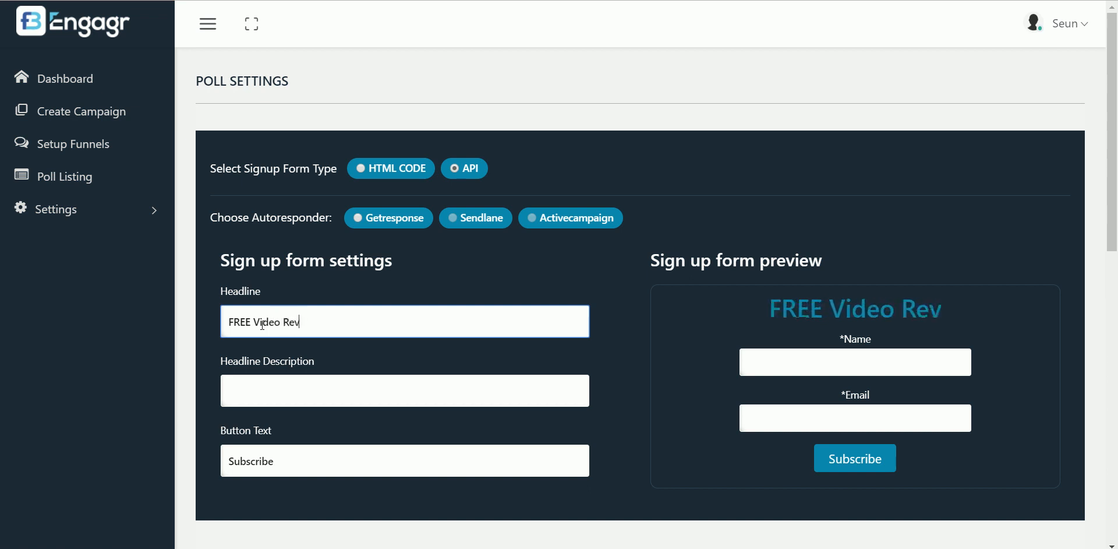
{"action": "type", "text": "ealed"}
{"action": "left_click", "coordinate": [269, 387]}
{"action": "type", "text": "How To Loose 10 Pounds In "}
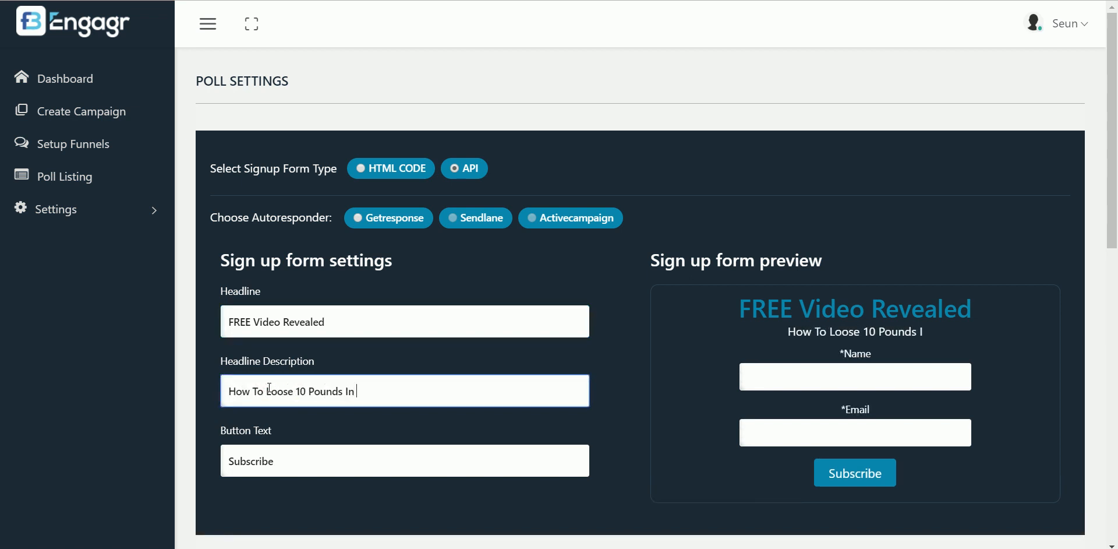
{"action": "type", "text": "10 Days"}
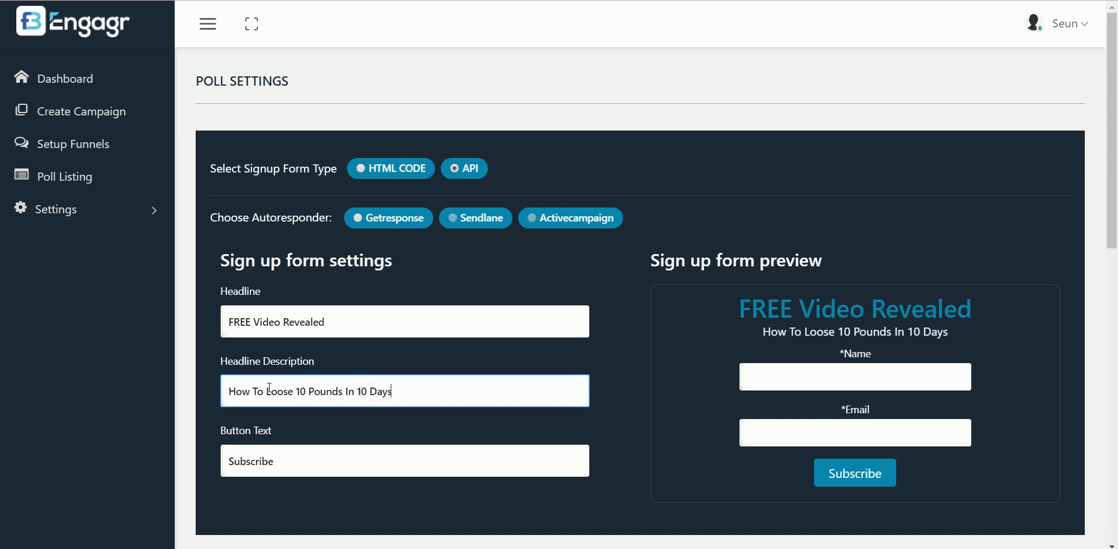
{"action": "type", "text": "!"}
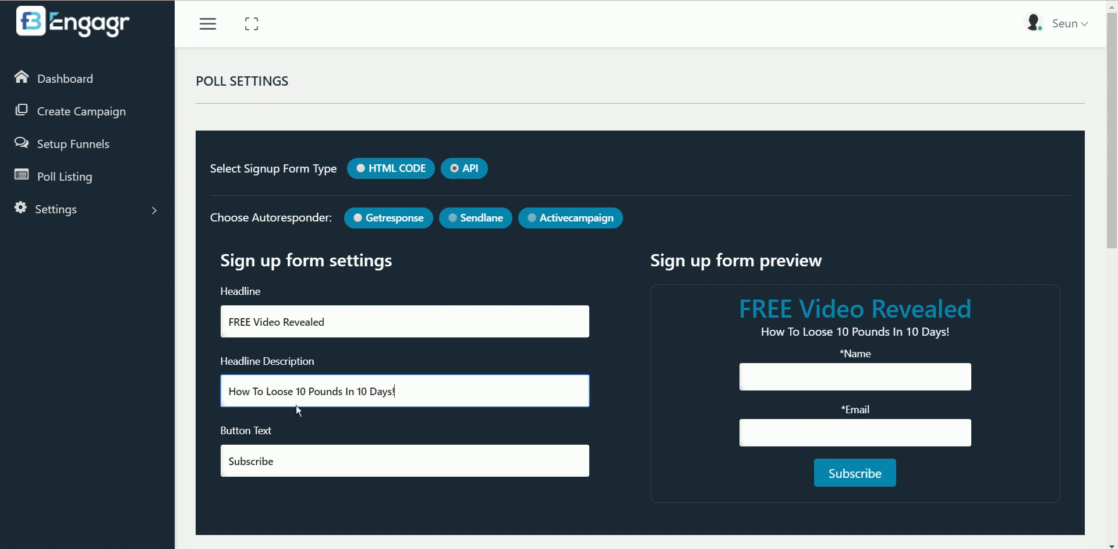
{"action": "left_click_drag", "start_coordinate": [296, 462], "coordinate": [231, 462]}
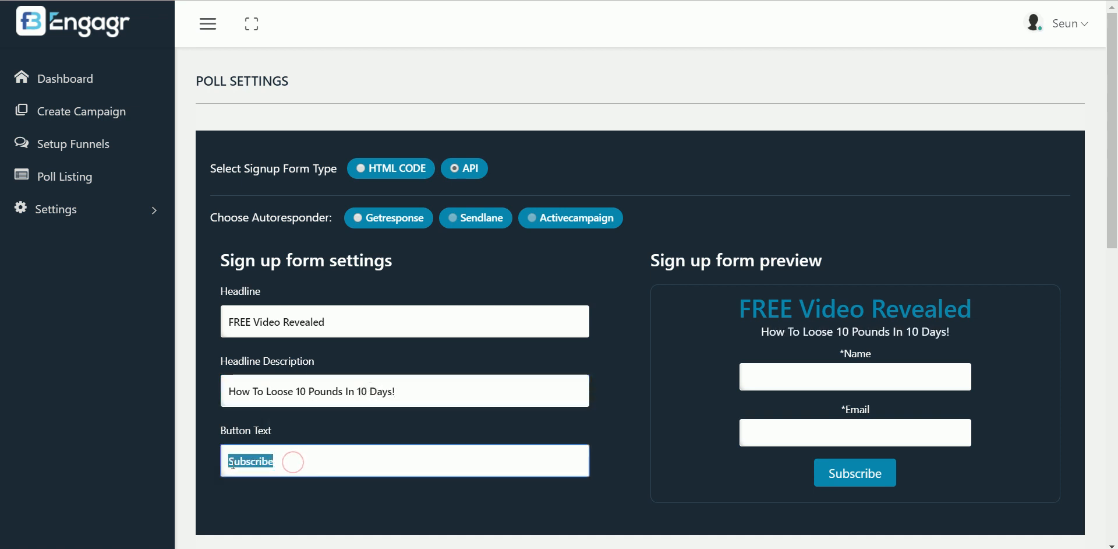
{"action": "type", "text": "Download Now"}
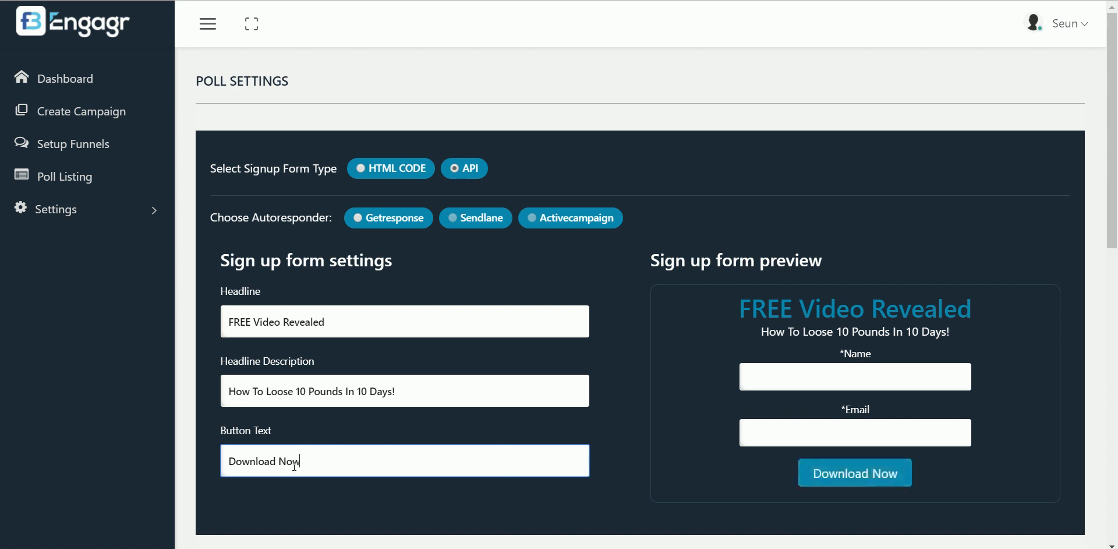
{"action": "left_click_drag", "start_coordinate": [1114, 177], "coordinate": [1113, 338]}
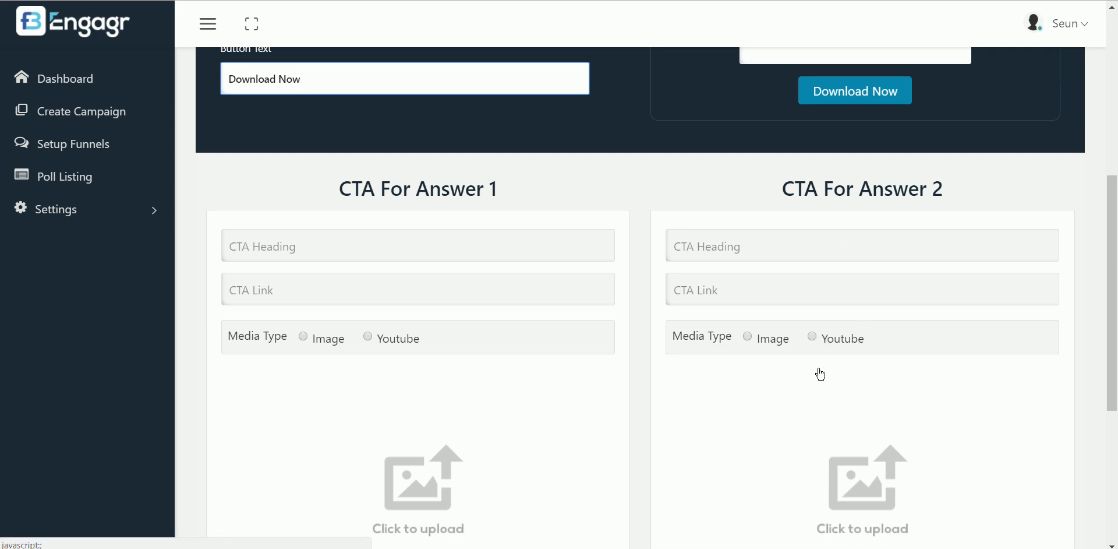
Enter Answer 1's CTA heading '10 Weight Recipes…' about losing 10 pounds in a few weeks
{"action": "left_click", "coordinate": [429, 245]}
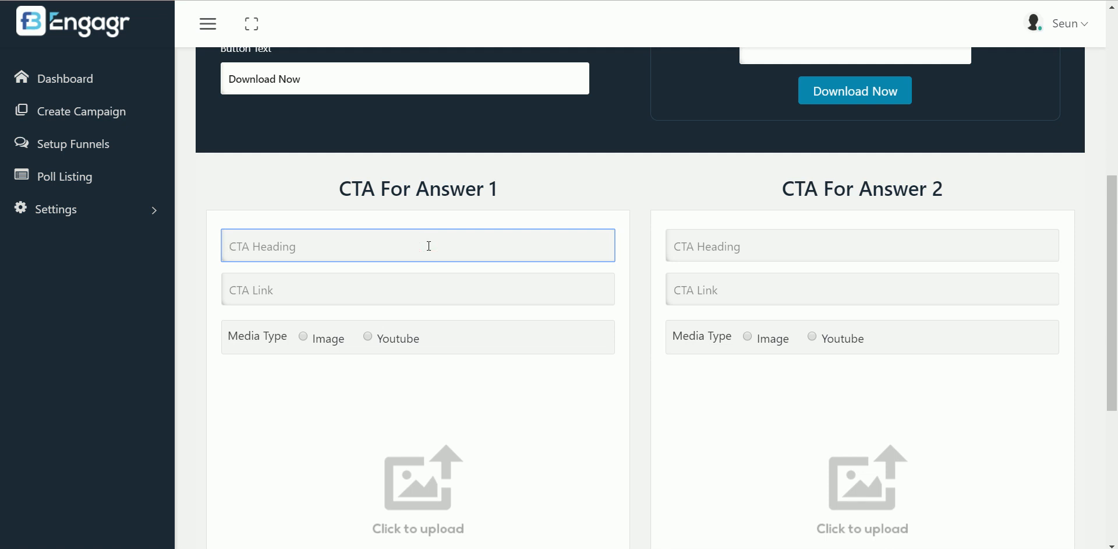
{"action": "type", "text": "10 Weight Recipes That Can Re"}
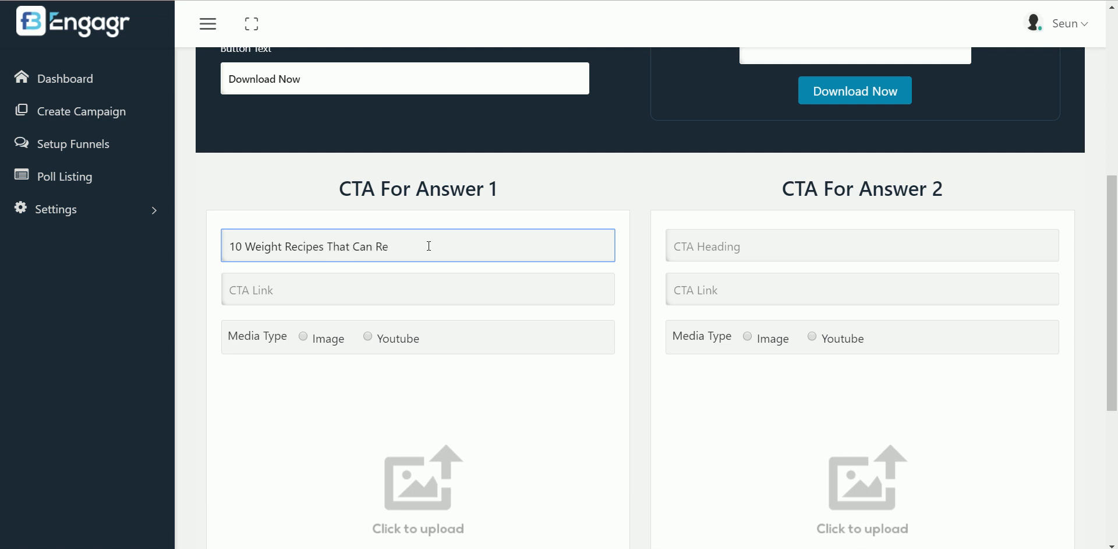
{"action": "type", "text": "duc"}
{"action": "key", "text": "BackSpace"}
{"action": "key", "text": "BackSpace"}
{"action": "key", "text": "BackSpace"}
{"action": "key", "text": "BackSpace"}
{"action": "key", "text": "BackSpace"}
{"action": "key", "text": "BackSpace"}
{"action": "key", "text": "BackSpace"}
{"action": "key", "text": "BackSpace"}
{"action": "key", "text": "BackSpace"}
{"action": "key", "text": "BackSpace"}
{"action": "key", "text": "BackSpace"}
{"action": "key", "text": "BackSpace"}
{"action": "key", "text": "BackSpace"}
{"action": "key", "text": "BackSpace"}
{"action": "type", "text": "TO help you los"}
{"action": "key", "text": "BackSpace"}
{"action": "type", "text": "ose 10 Pounds in few weeks!"}
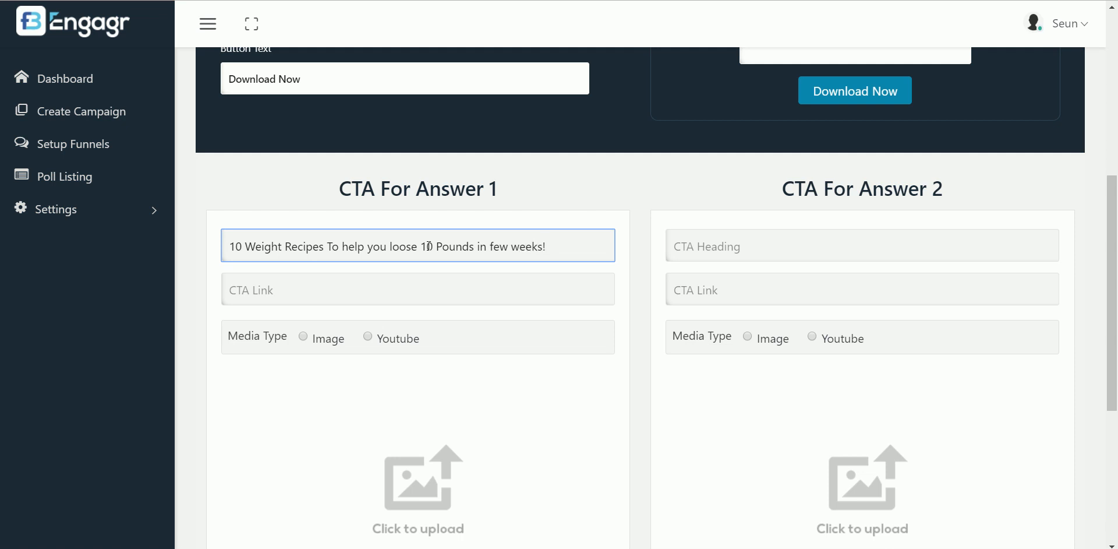
{"action": "left_click", "coordinate": [329, 293]}
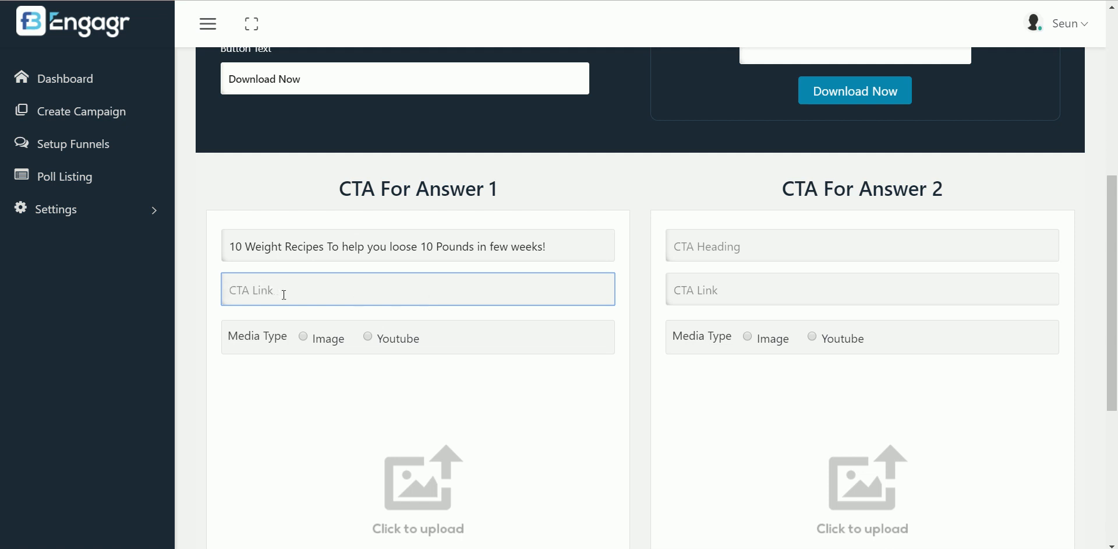
{"action": "type", "text": "htpp"}
{"action": "key", "text": "BackSpace"}
{"action": "key", "text": "BackSpace"}
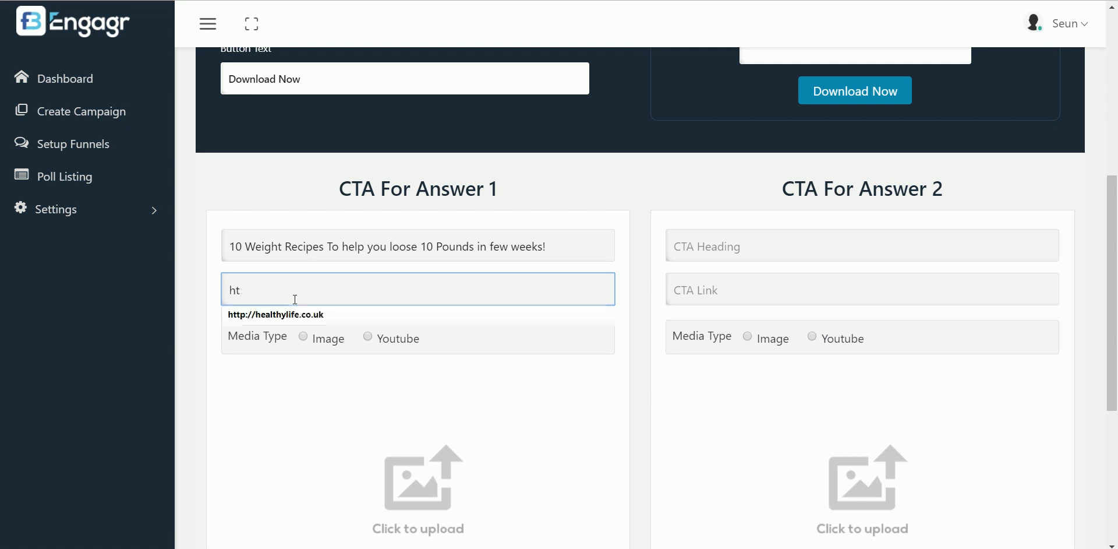
{"action": "type", "text": "tp"}
{"action": "left_click", "coordinate": [302, 315]}
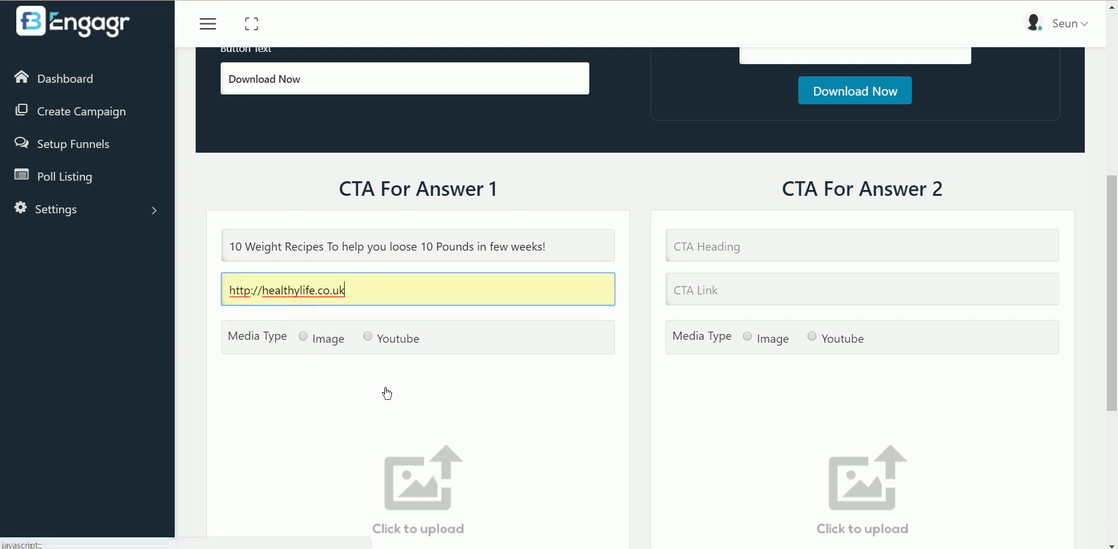
Choose Youtube media with an empty link, then switch Answer 1's media to Image
{"action": "left_click", "coordinate": [369, 338]}
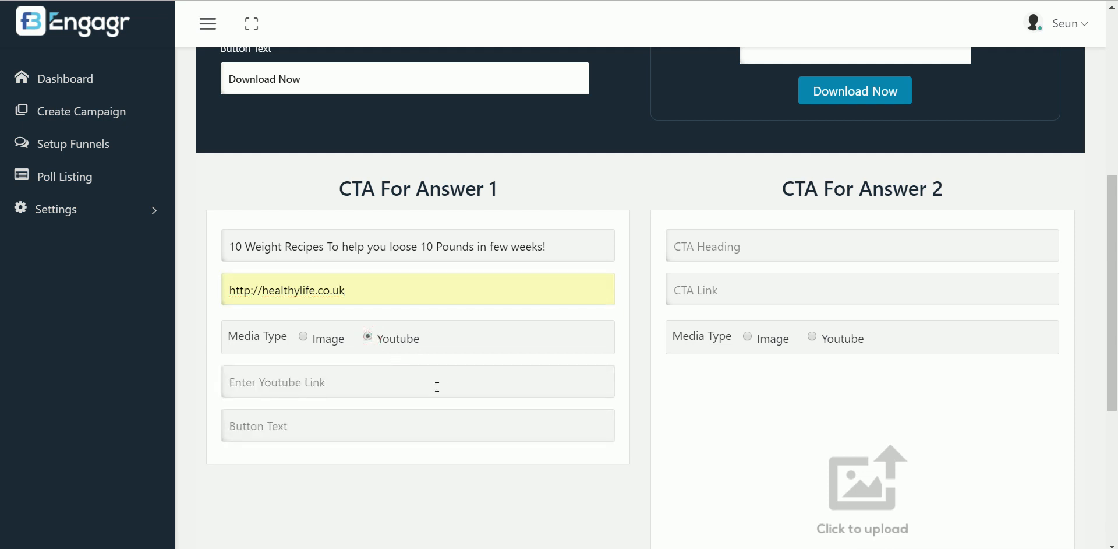
{"action": "left_click", "coordinate": [313, 387]}
{"action": "left_click", "coordinate": [313, 388]}
{"action": "key", "text": "Down"}
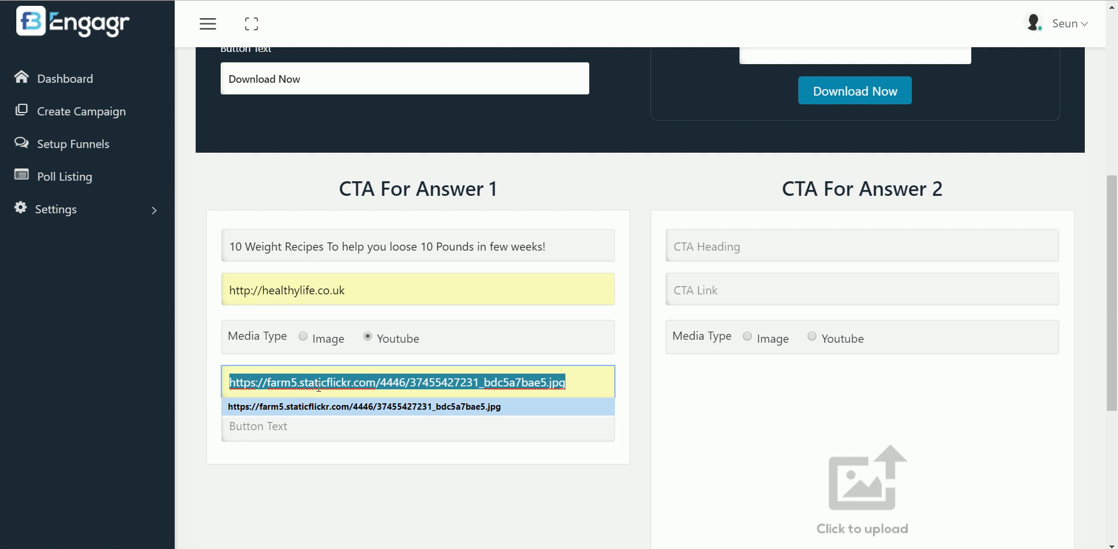
{"action": "key", "text": "Escape"}
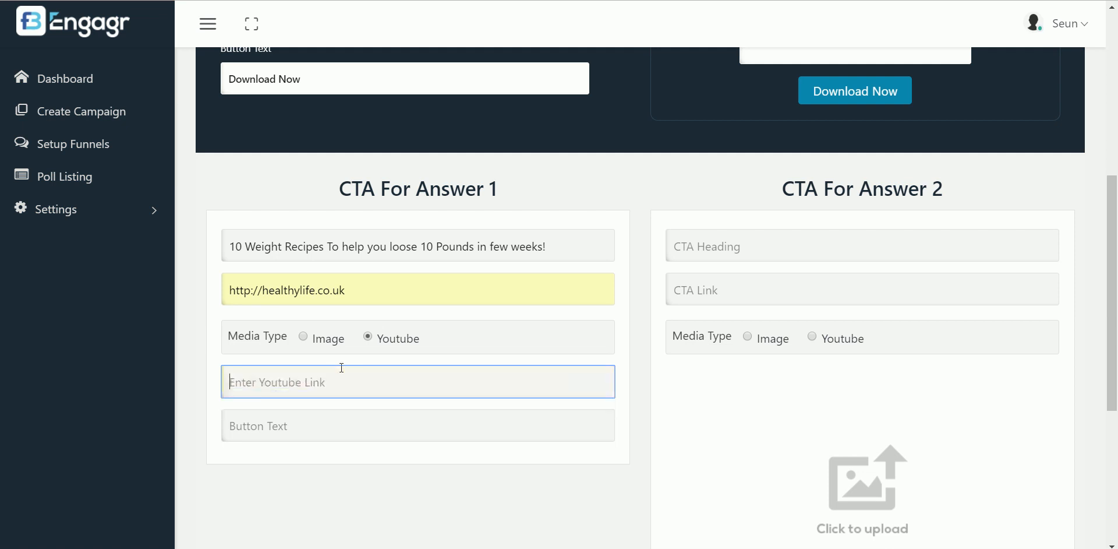
{"action": "left_click", "coordinate": [312, 342]}
Search Flickr for 'weight loss recipe' and pick the before/after photo as Answer 1's image
{"action": "left_click", "coordinate": [377, 436]}
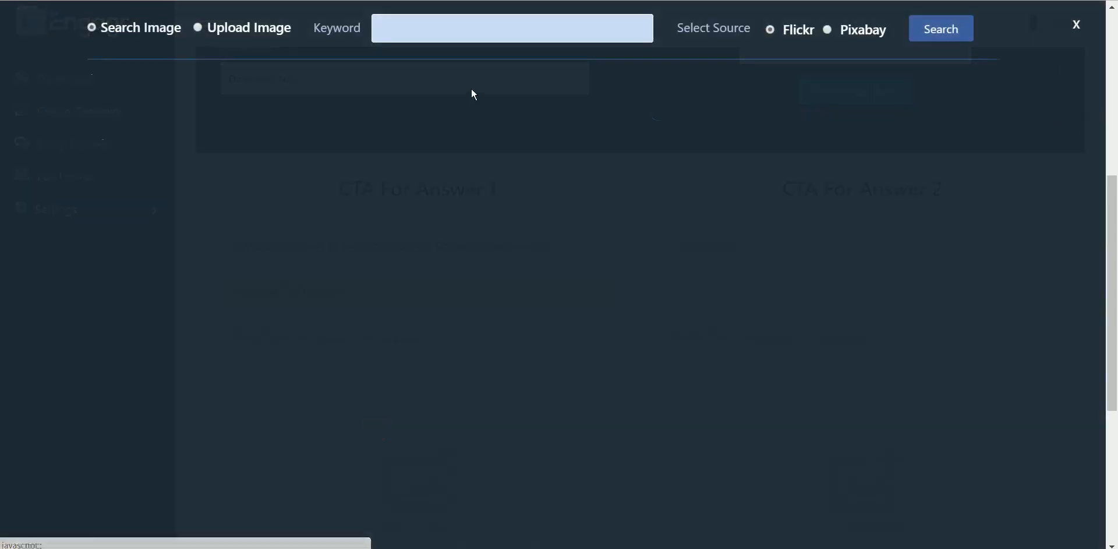
{"action": "left_click", "coordinate": [494, 29]}
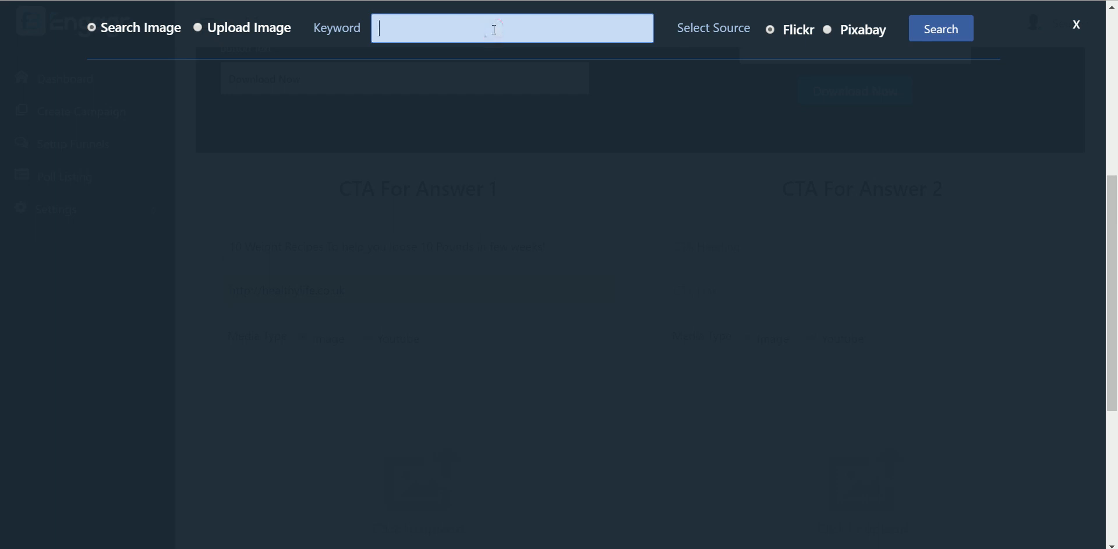
{"action": "left_click", "coordinate": [519, 26]}
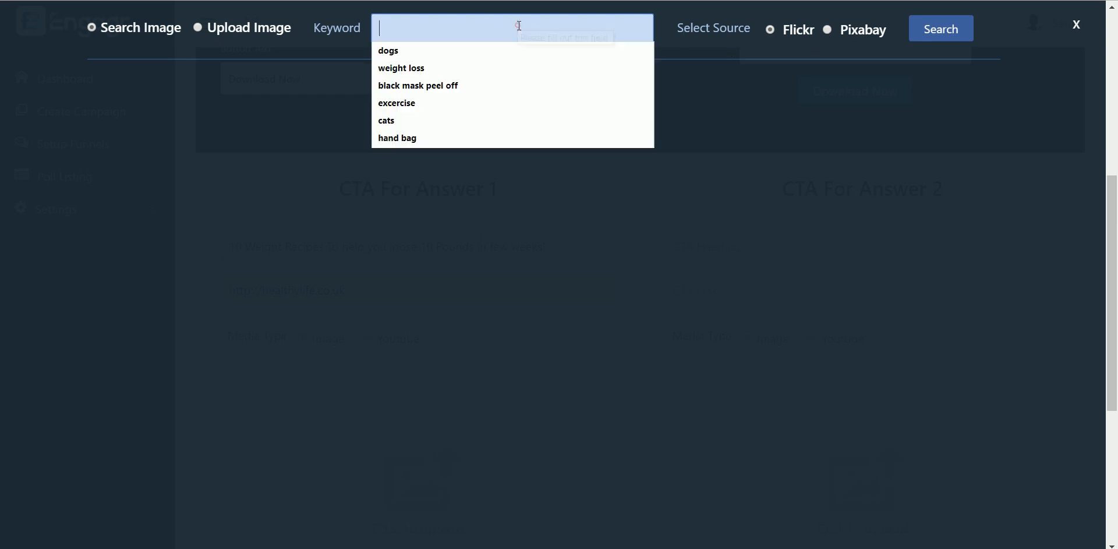
{"action": "type", "text": "weight loss recipe"}
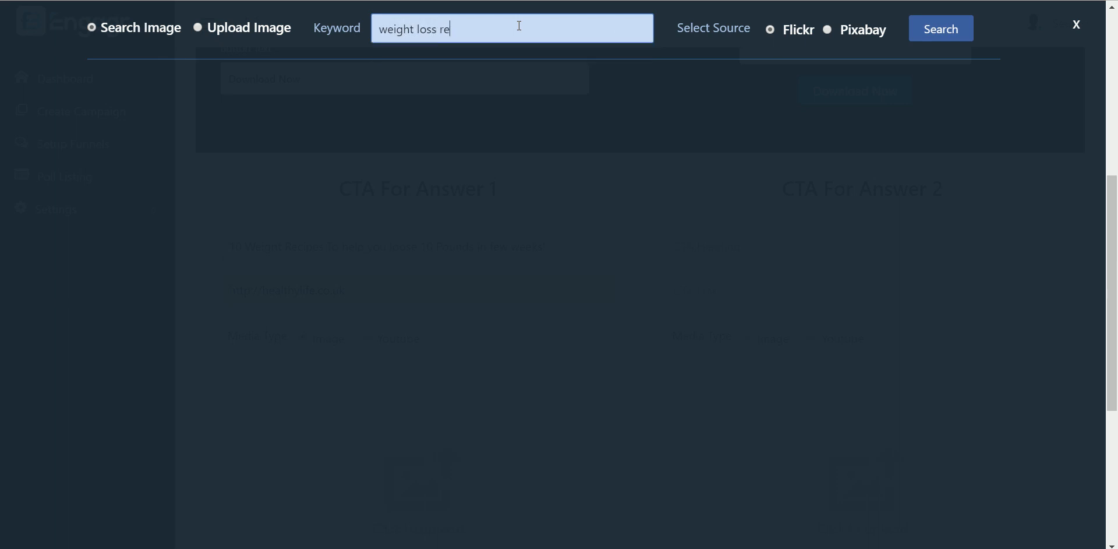
{"action": "left_click", "coordinate": [950, 34]}
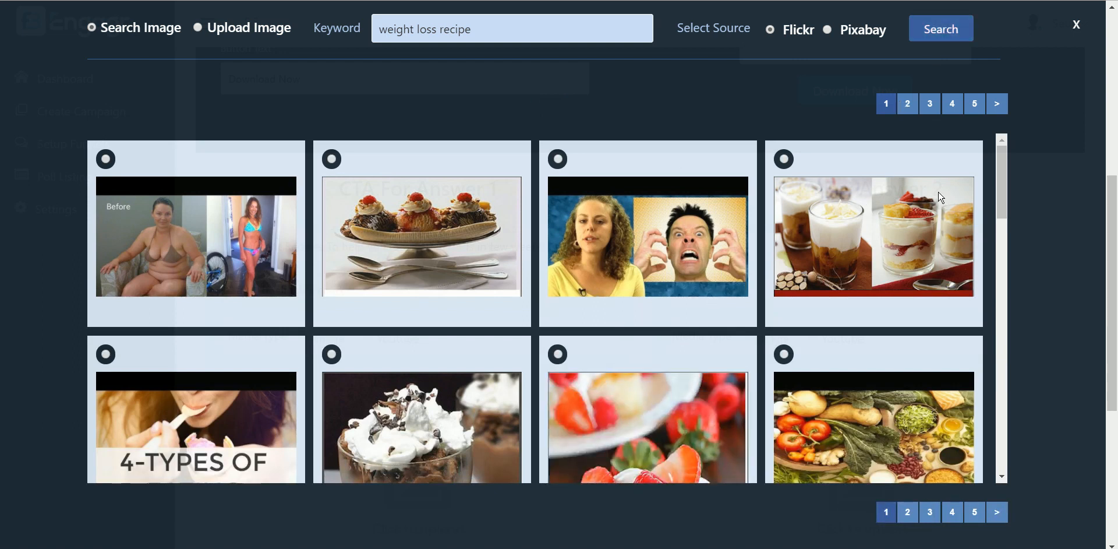
{"action": "left_click", "coordinate": [105, 159]}
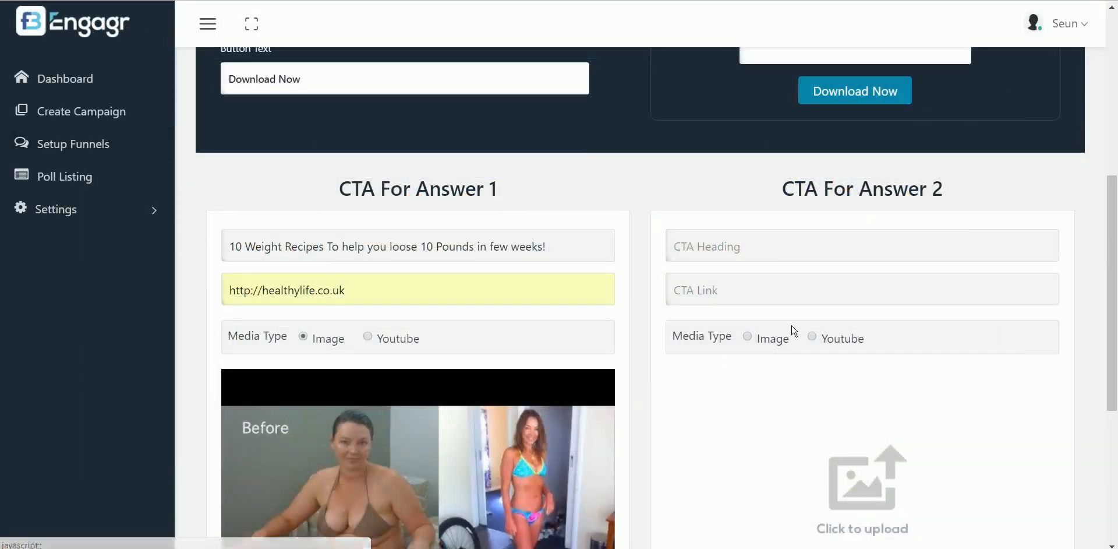
{"action": "left_click_drag", "start_coordinate": [1115, 185], "coordinate": [1116, 237]}
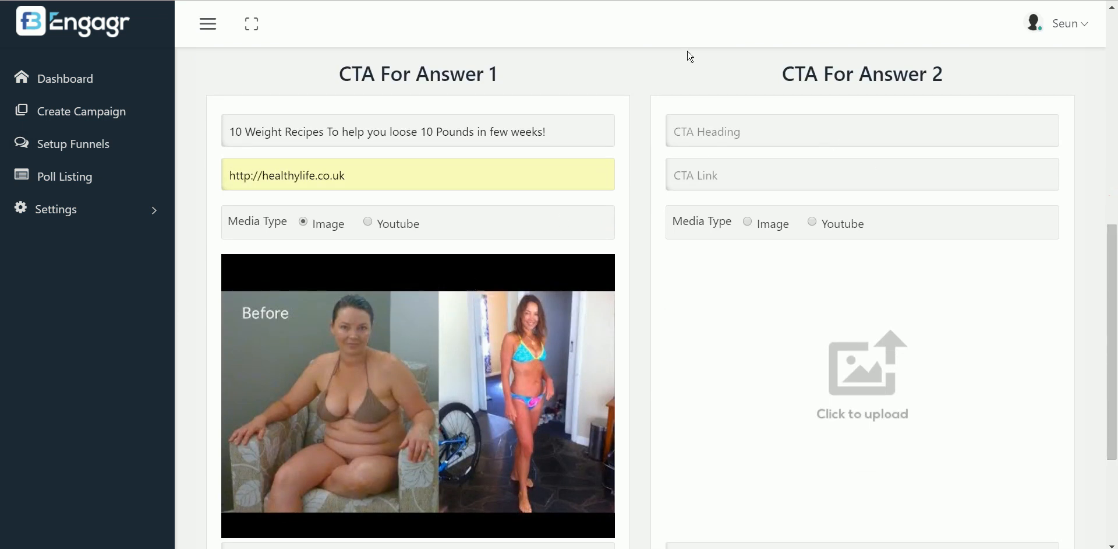
Enter Answer 2's CTA heading '7 Workout Plans to loose 20kg in 1 month'
{"action": "left_click", "coordinate": [823, 131]}
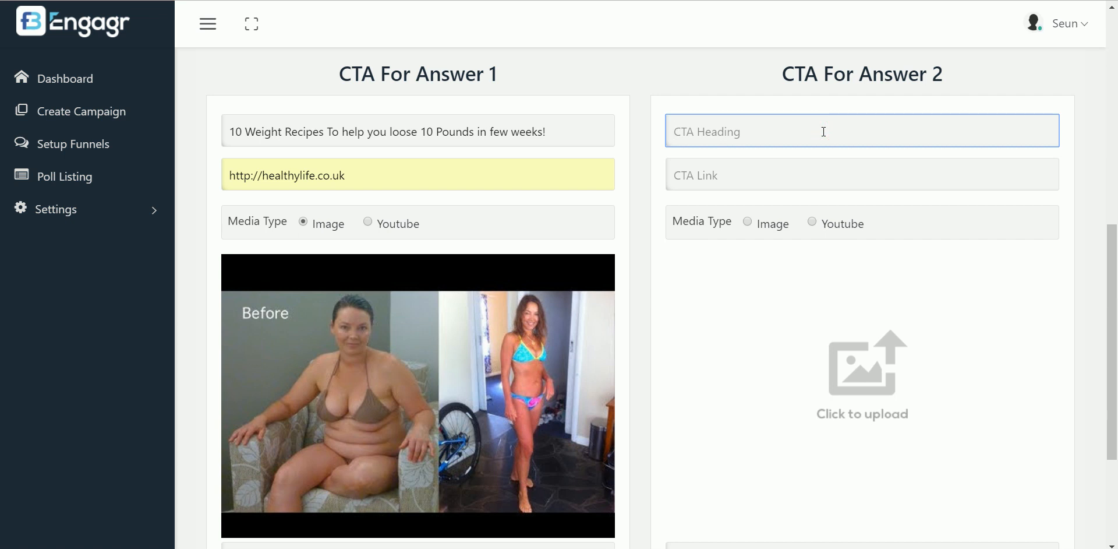
{"action": "type", "text": "10 Work"}
{"action": "key", "text": "BackSpace"}
{"action": "key", "text": "BackSpace"}
{"action": "key", "text": "BackSpace"}
{"action": "key", "text": "BackSpace"}
{"action": "key", "text": "BackSpace"}
{"action": "key", "text": "BackSpace"}
{"action": "key", "text": "BackSpace"}
{"action": "type", "text": "7 Workout Plans to"}
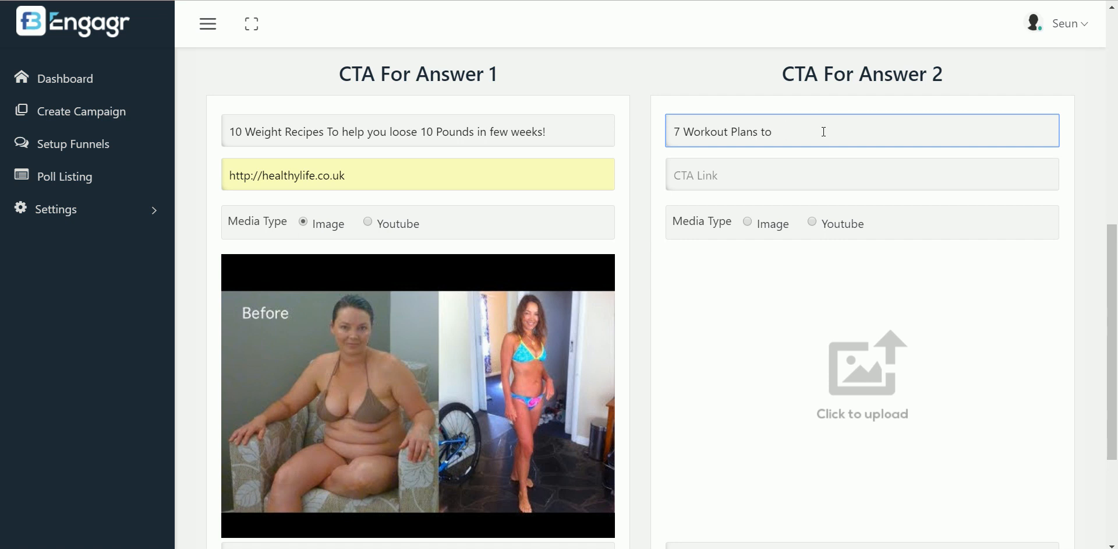
{"action": "type", "text": " heloose 20kg in 1 month!"}
{"action": "left_click", "coordinate": [815, 179]}
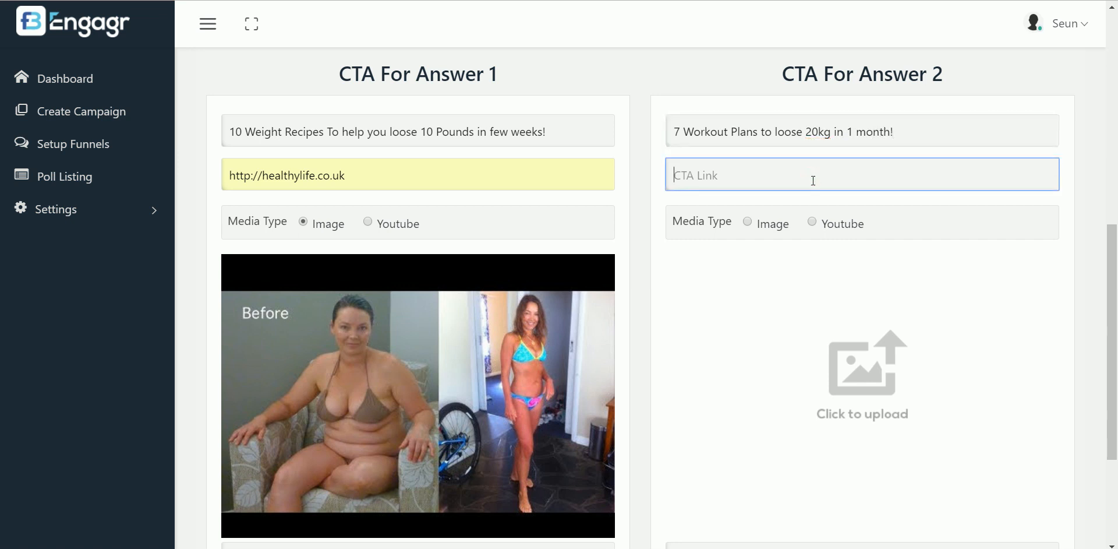
{"action": "type", "text": "ht"}
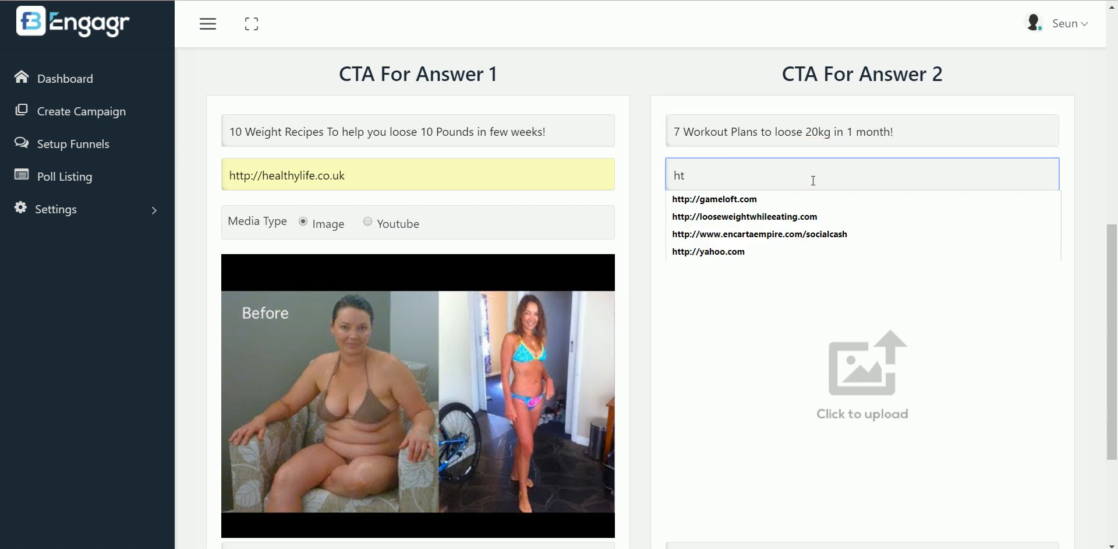
{"action": "left_click", "coordinate": [812, 216]}
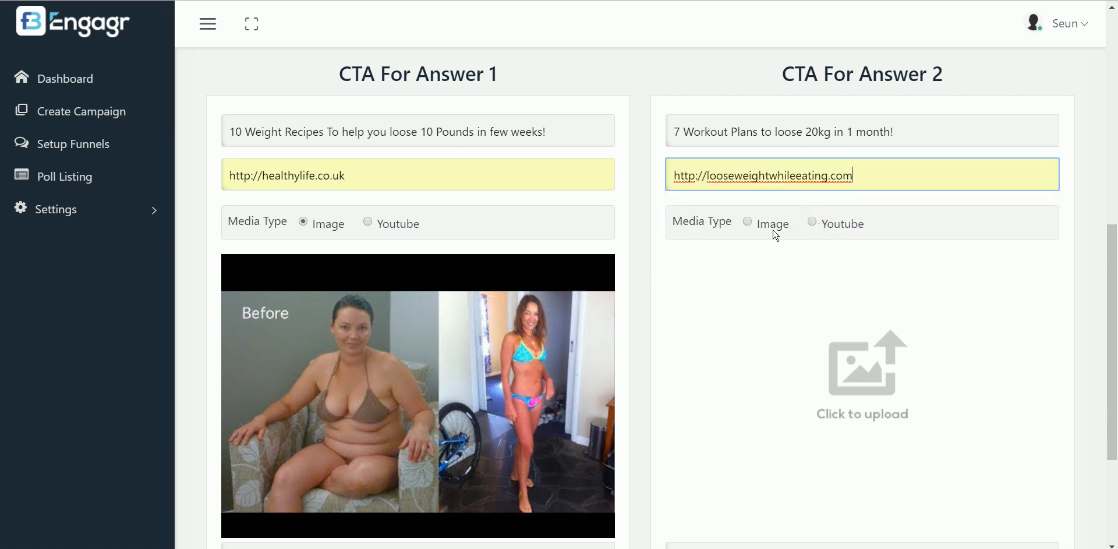
{"action": "left_click", "coordinate": [749, 223]}
Search Flickr for 'excercise' and choose the woman-squatting photo as Answer 2's image
{"action": "left_click", "coordinate": [852, 389]}
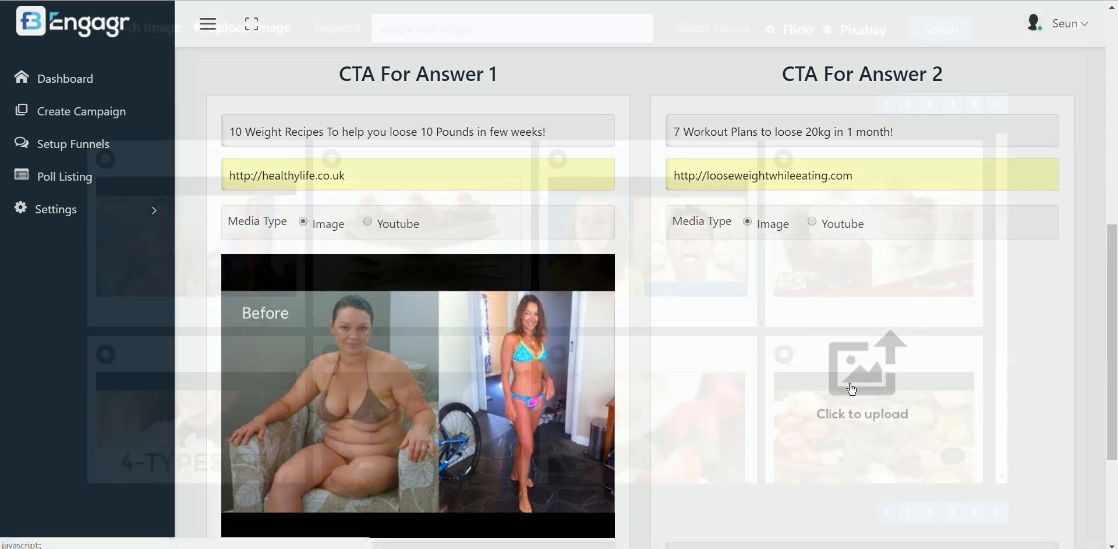
{"action": "left_click_drag", "start_coordinate": [482, 34], "coordinate": [330, 26]}
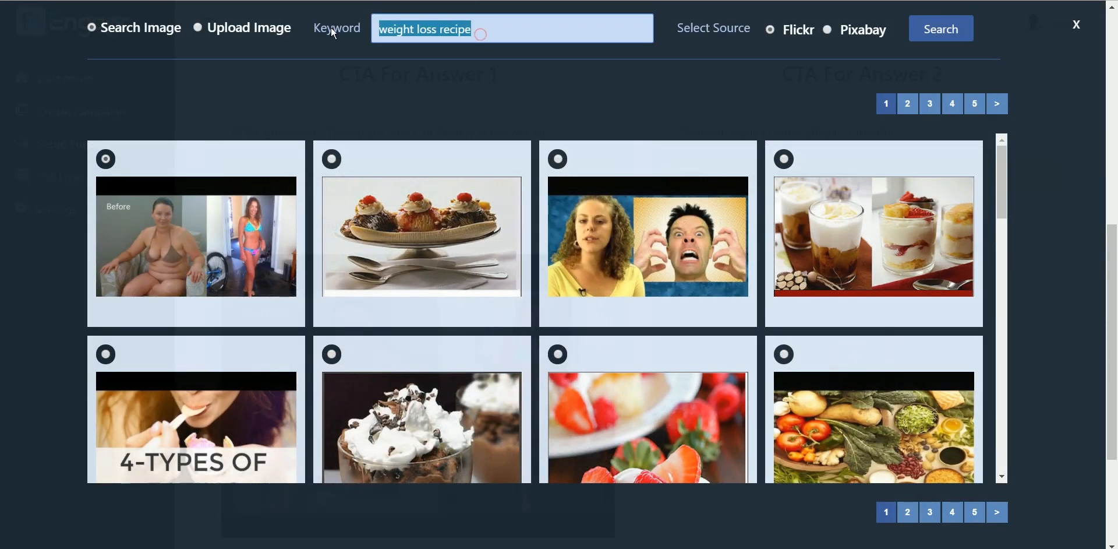
{"action": "type", "text": "excer"}
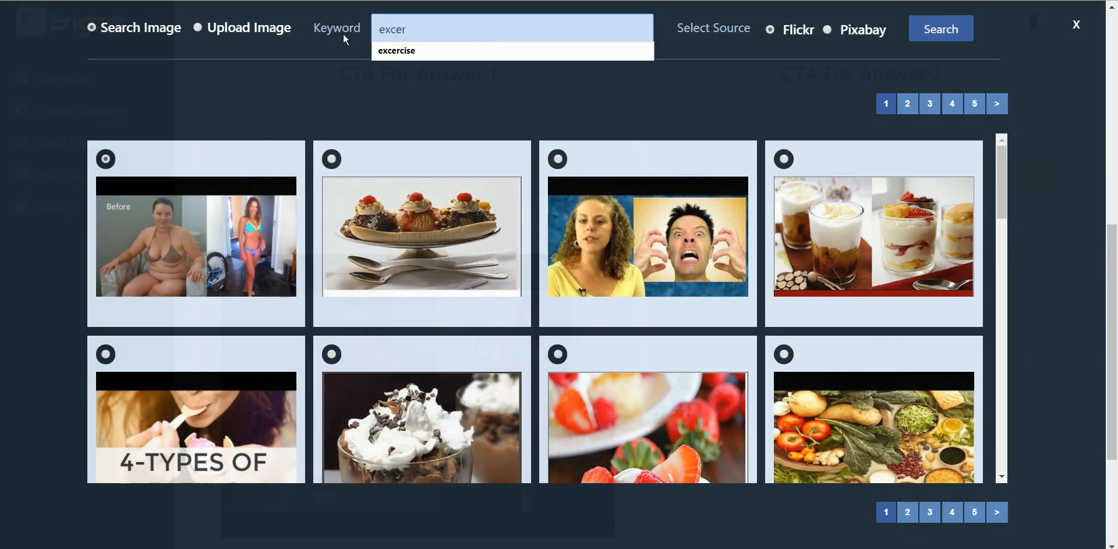
{"action": "left_click", "coordinate": [387, 51]}
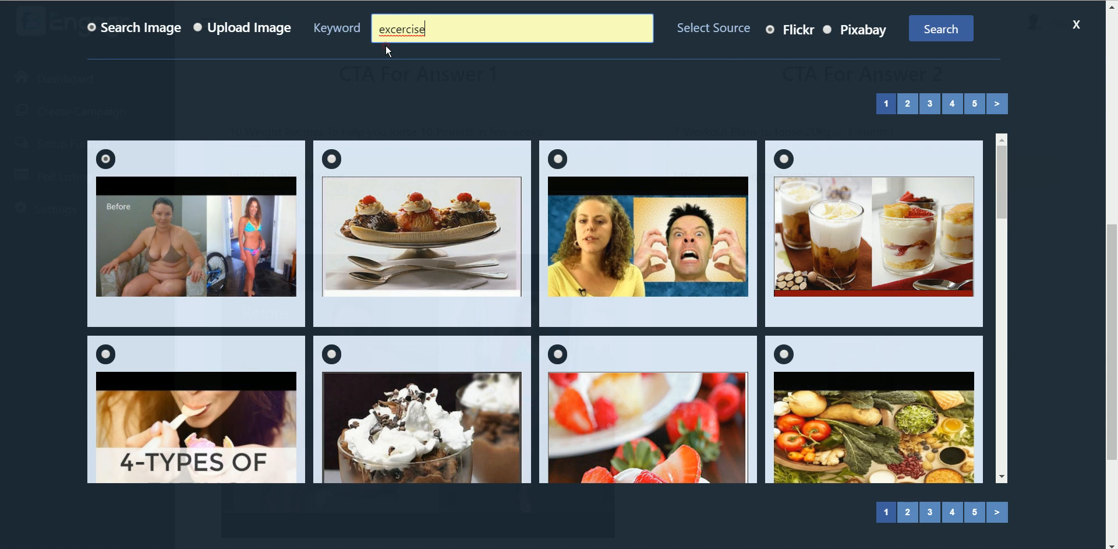
{"action": "left_click", "coordinate": [960, 31]}
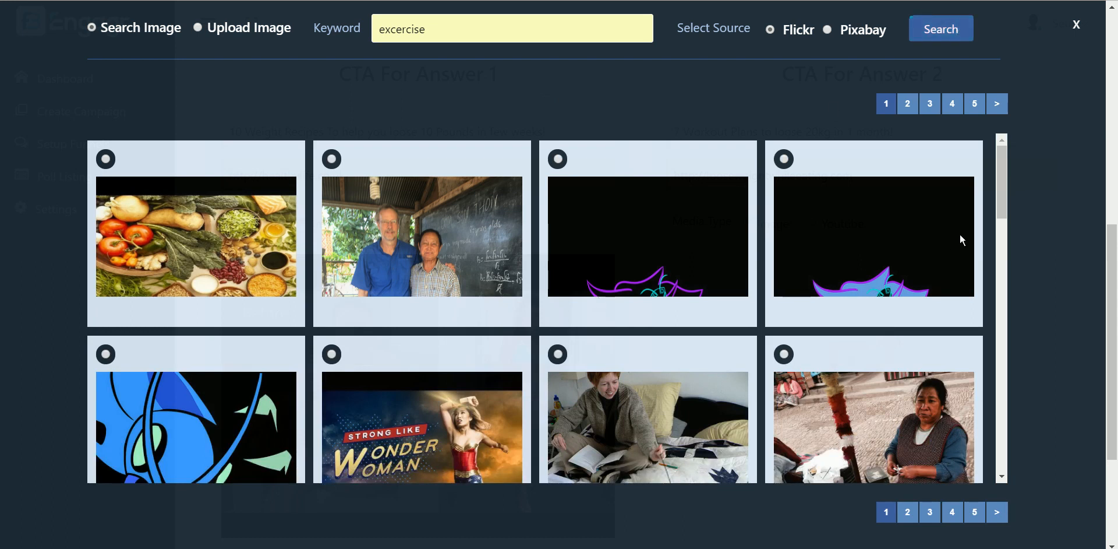
{"action": "left_click_drag", "start_coordinate": [1001, 186], "coordinate": [995, 374]}
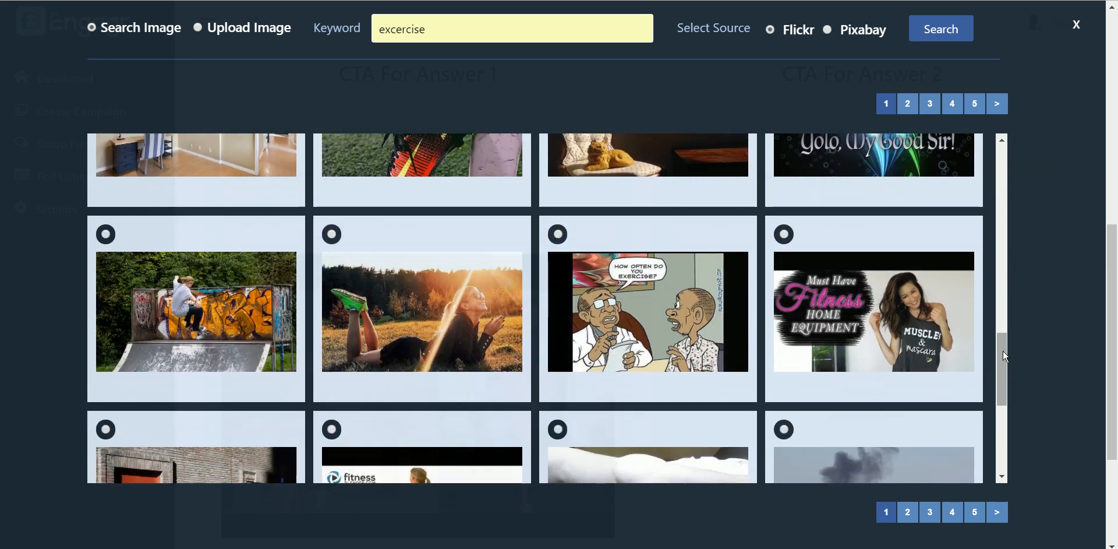
{"action": "left_click_drag", "start_coordinate": [1003, 350], "coordinate": [1005, 401]}
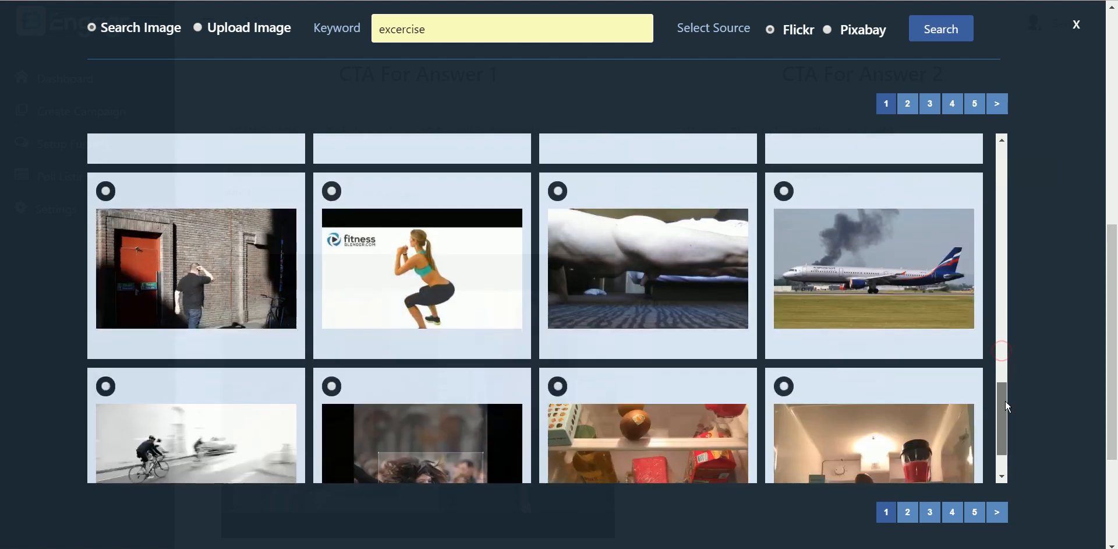
{"action": "left_click", "coordinate": [331, 191]}
{"action": "left_click_drag", "start_coordinate": [1114, 282], "coordinate": [1117, 360]}
Enter button texts 'Gain' and 'Download Now' for the two CTAs, then submit the form
{"action": "left_click", "coordinate": [375, 367]}
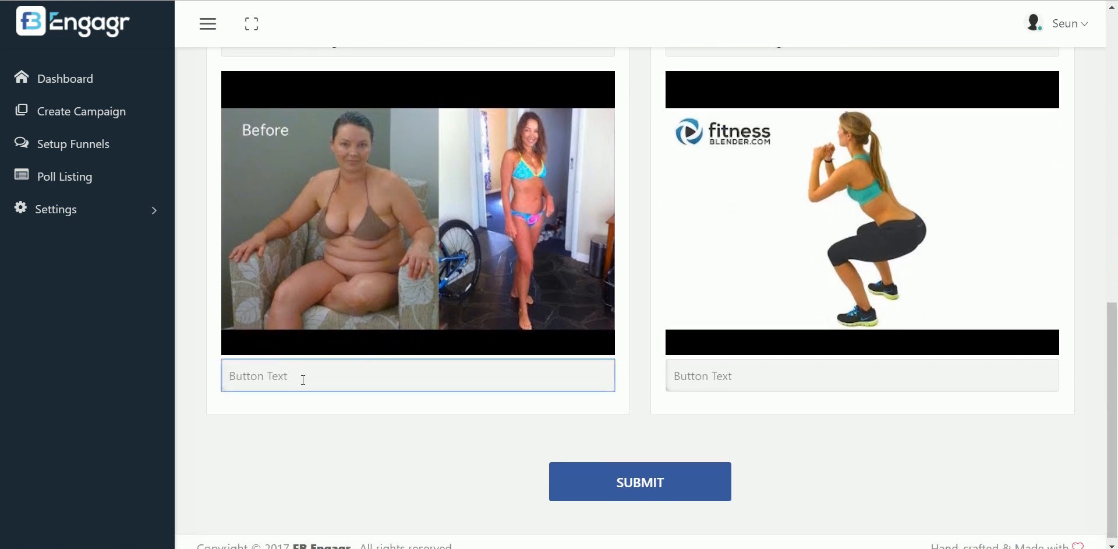
{"action": "type", "text": "DOwnl"}
{"action": "key", "text": "BackSpace"}
{"action": "key", "text": "BackSpace"}
{"action": "key", "text": "BackSpace"}
{"action": "key", "text": "BackSpace"}
{"action": "type", "text": "Gai"}
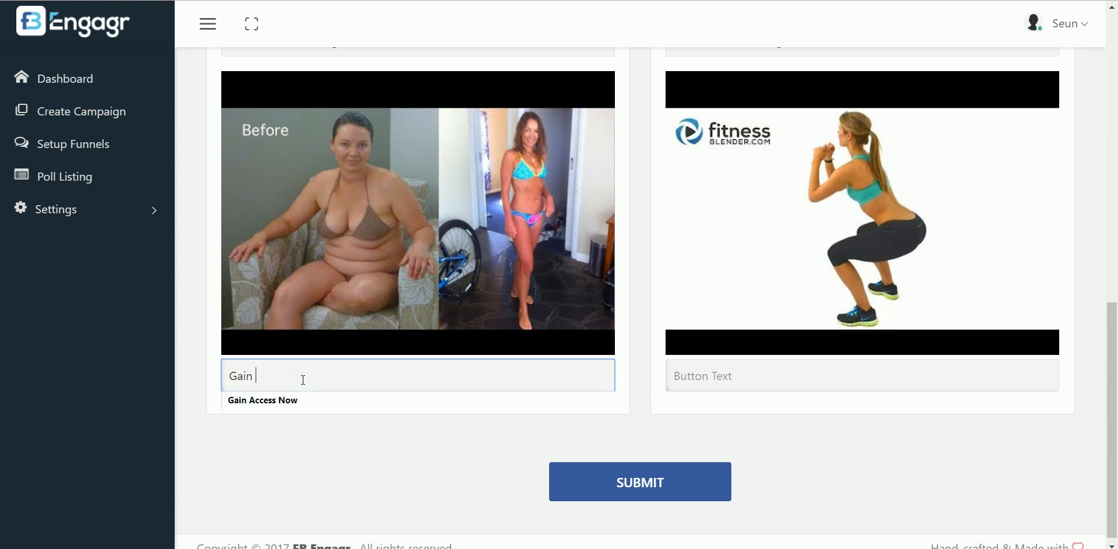
{"action": "type", "text": "n"}
{"action": "key", "text": "Down"}
{"action": "key", "text": "Escape"}
{"action": "left_click", "coordinate": [801, 384]}
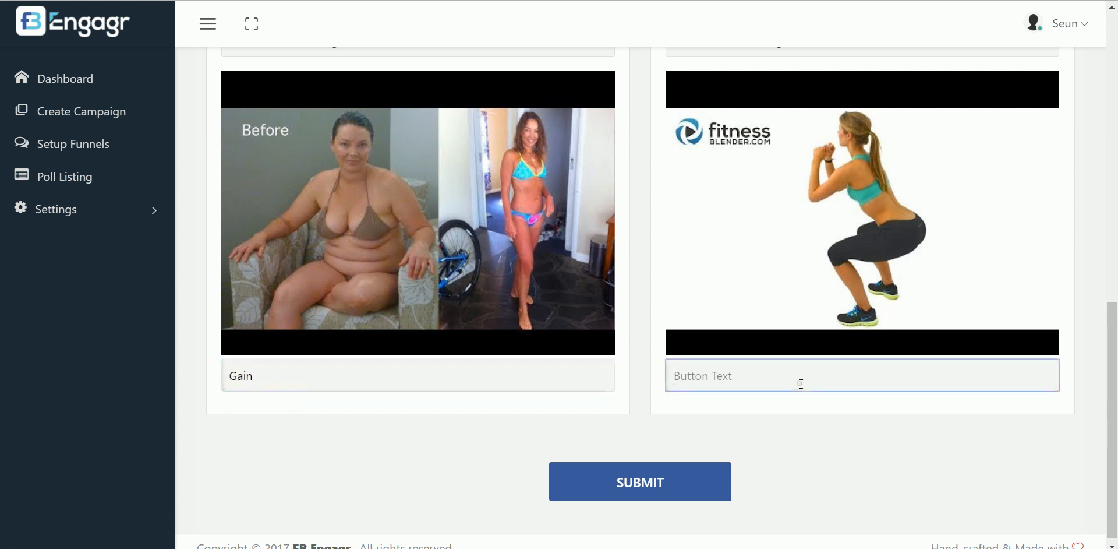
{"action": "type", "text": "Download Now"}
{"action": "mouse_move", "coordinate": [1112, 411]}
{"action": "left_mouse_down"}
{"action": "mouse_move", "coordinate": [1110, 313]}
{"action": "mouse_move", "coordinate": [1094, 409]}
{"action": "mouse_move", "coordinate": [1116, 193]}
{"action": "mouse_move", "coordinate": [1116, 420]}
{"action": "left_mouse_up"}
{"action": "left_click", "coordinate": [668, 485]}
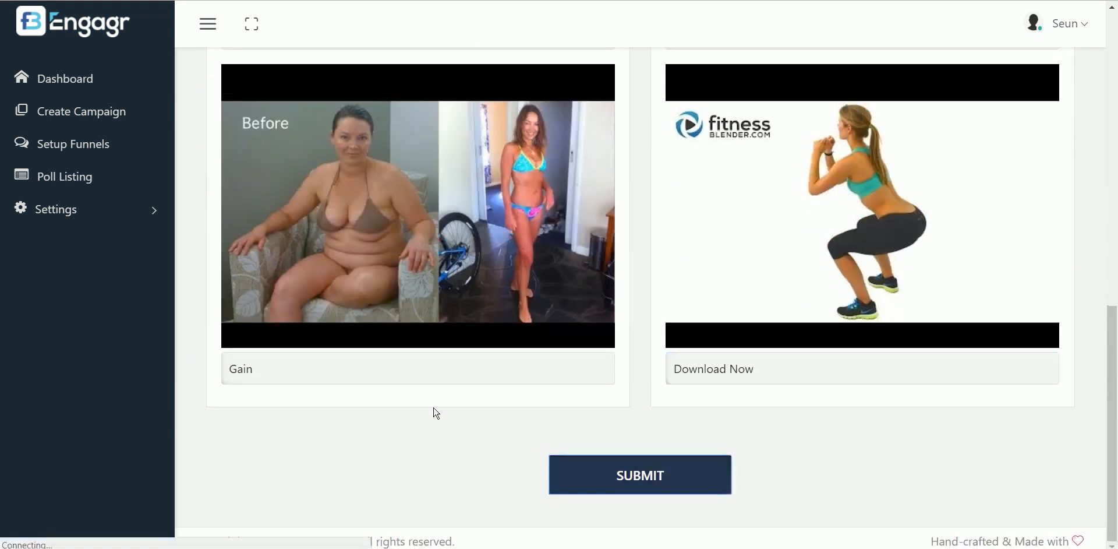
{"action": "left_click", "coordinate": [413, 378]}
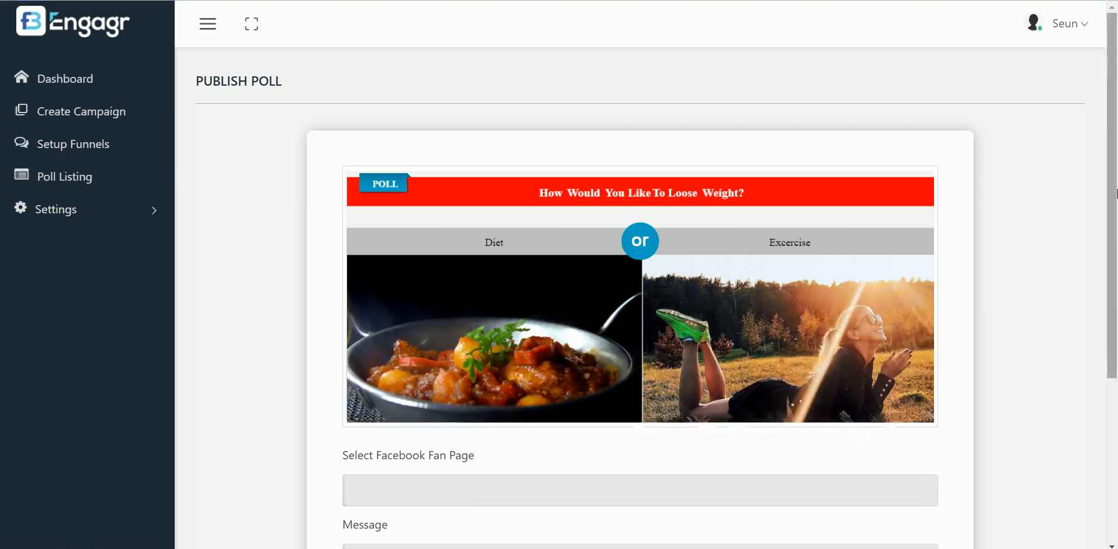
Select the Fastdealz fan page and write 'How Would You Like To Loose Weight? Choose your Choice Below'
{"action": "left_click_drag", "start_coordinate": [1115, 182], "coordinate": [1117, 255]}
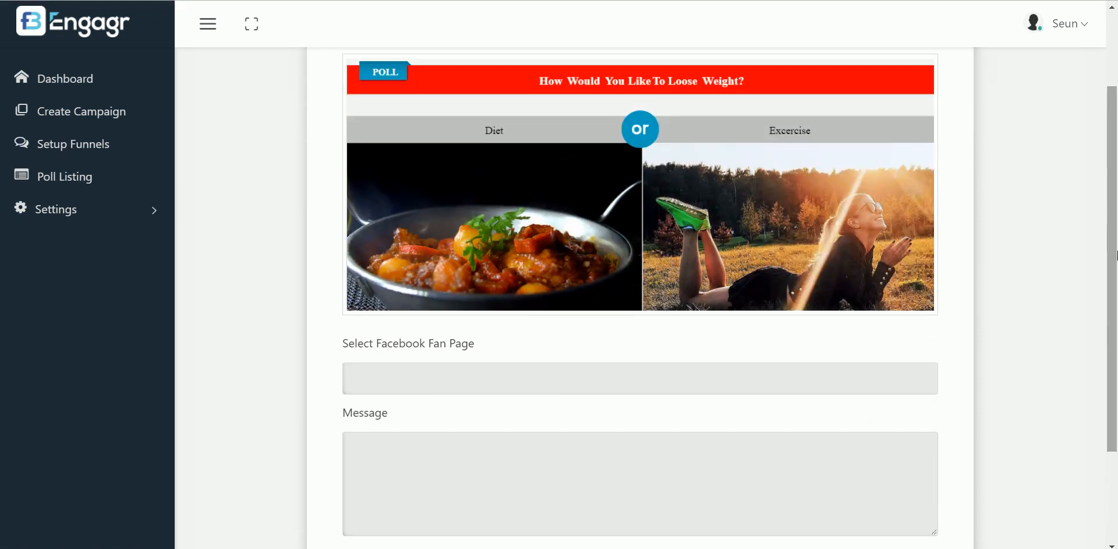
{"action": "left_click", "coordinate": [489, 386]}
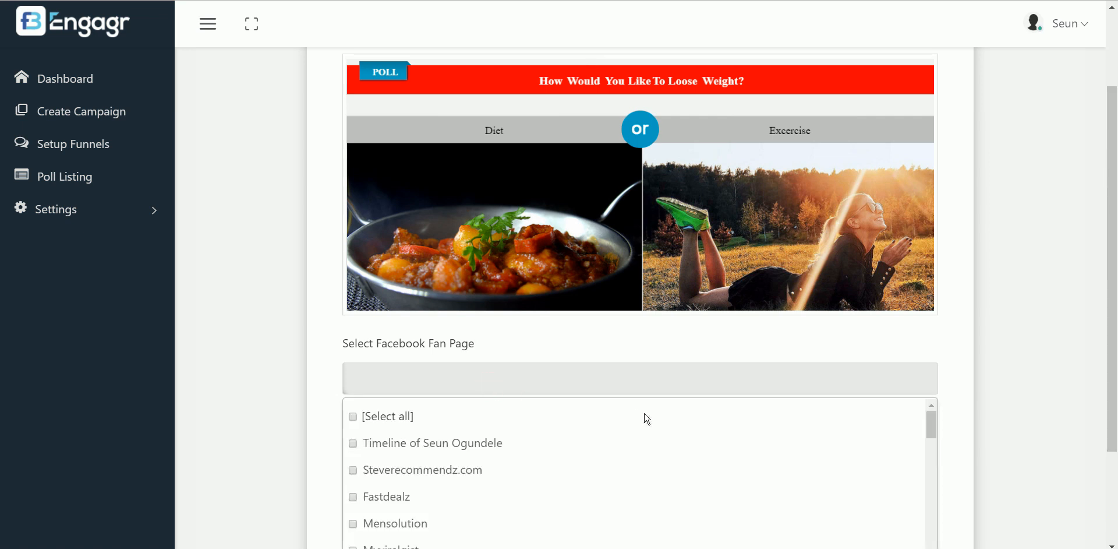
{"action": "left_click", "coordinate": [353, 496]}
{"action": "left_click", "coordinate": [947, 350]}
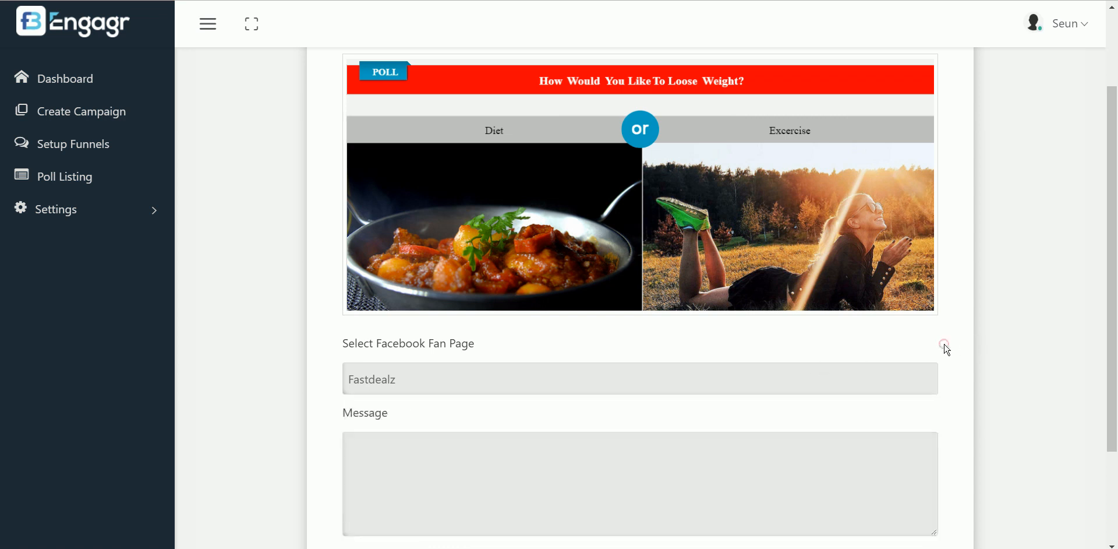
{"action": "left_click", "coordinate": [696, 492]}
{"action": "type", "text": "How Would"}
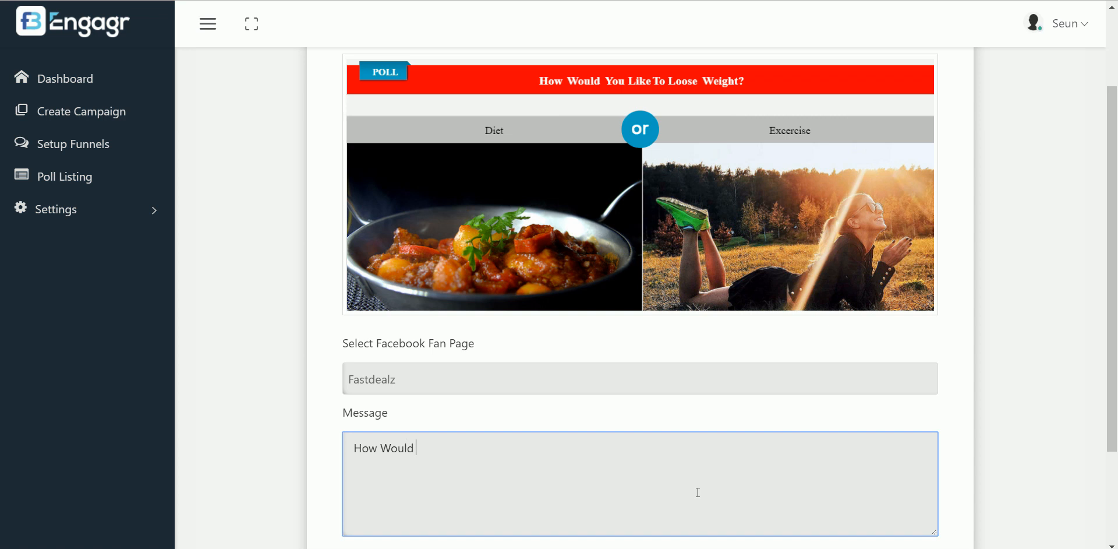
{"action": "type", "text": " You Like To Loose Weight"}
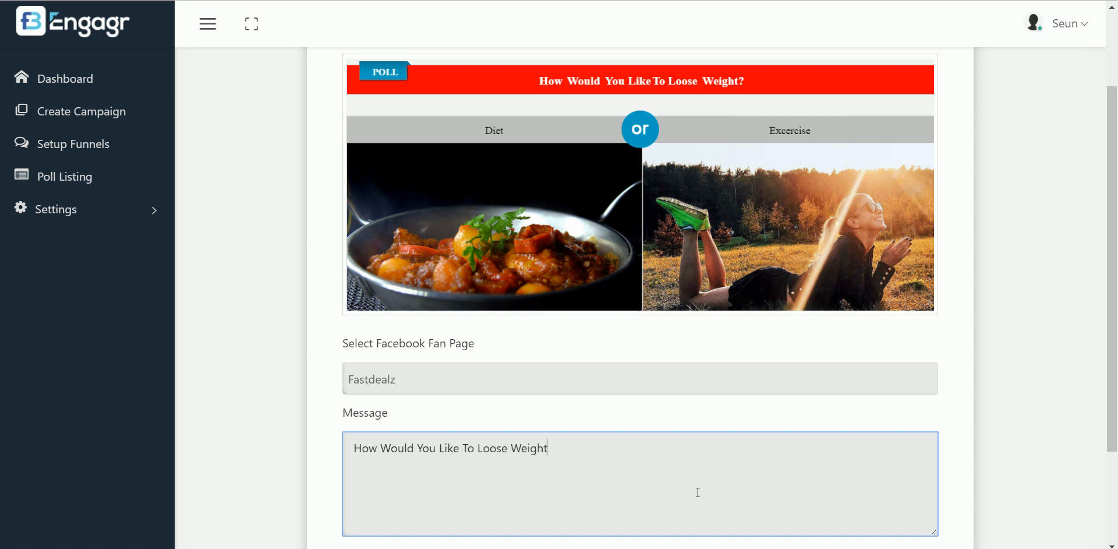
{"action": "type", "text": "? Choose your Choice Below"}
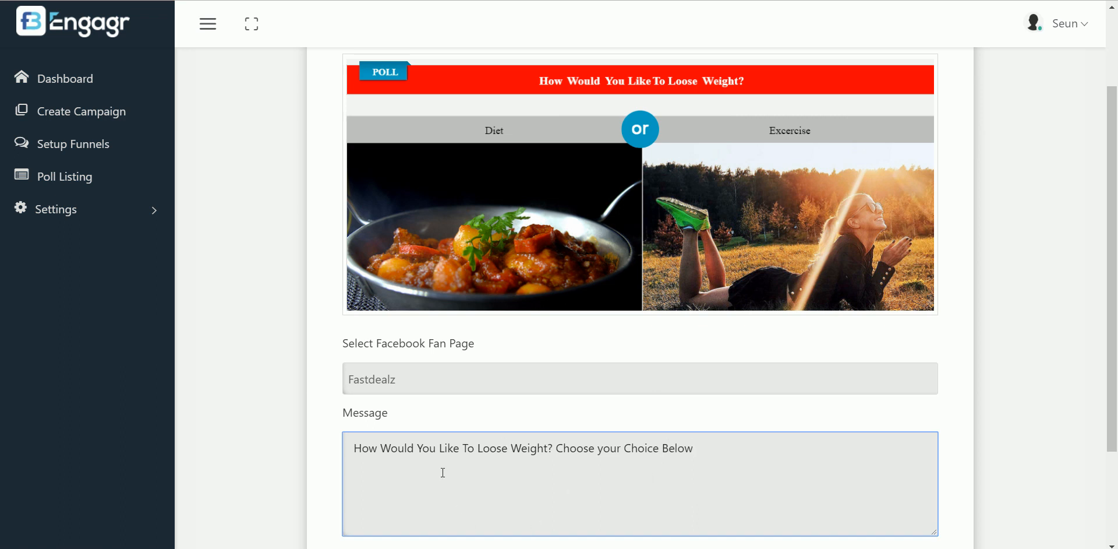
Confirm the Fastdealz page, post the poll to Facebook, and dismiss the success notice
{"action": "left_click", "coordinate": [449, 383]}
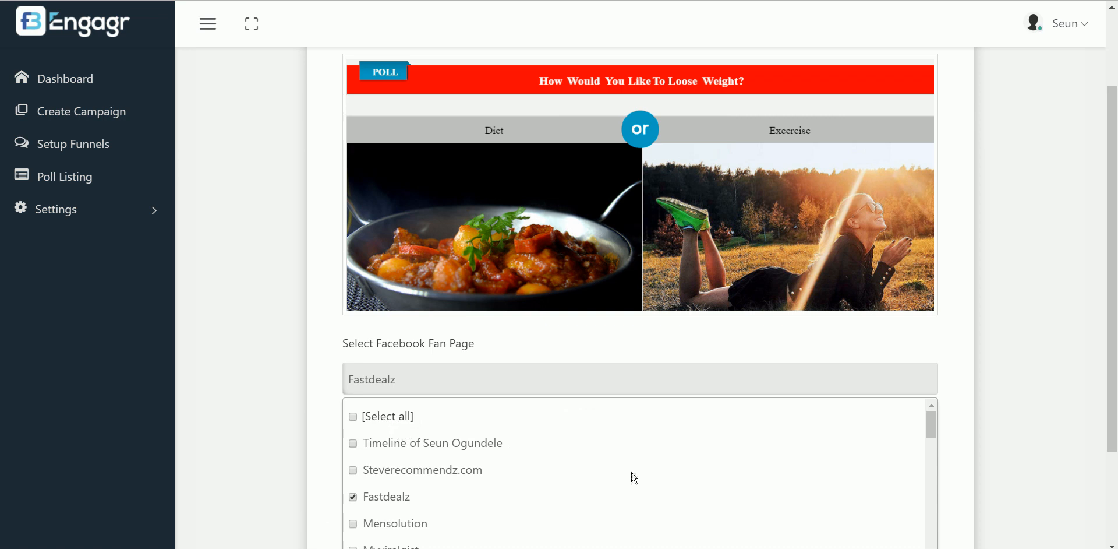
{"action": "left_click", "coordinate": [481, 384]}
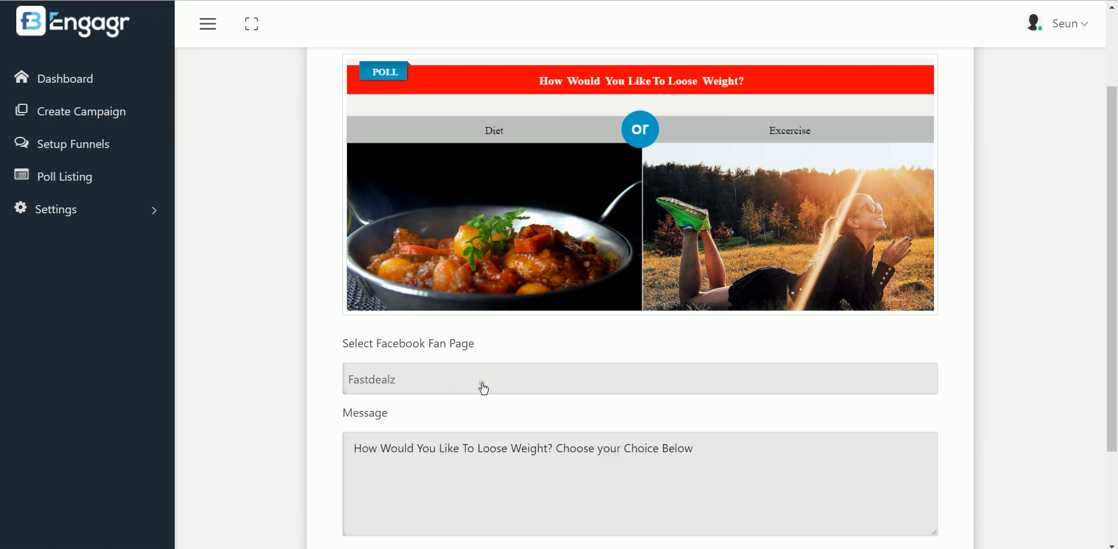
{"action": "scroll", "coordinate": [810, 364], "scroll_direction": "down", "scroll_amount": 3}
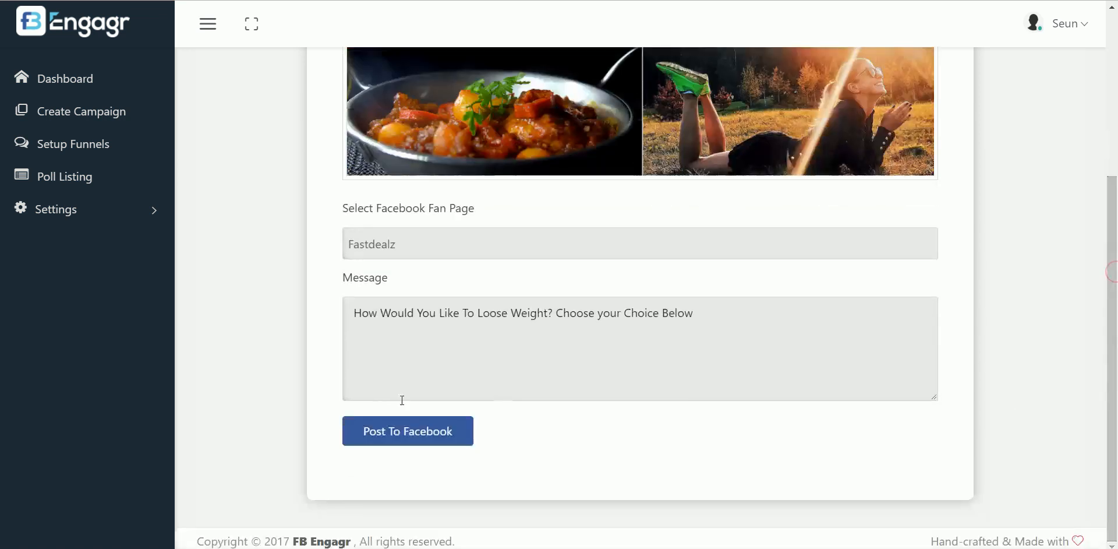
{"action": "left_click", "coordinate": [405, 441]}
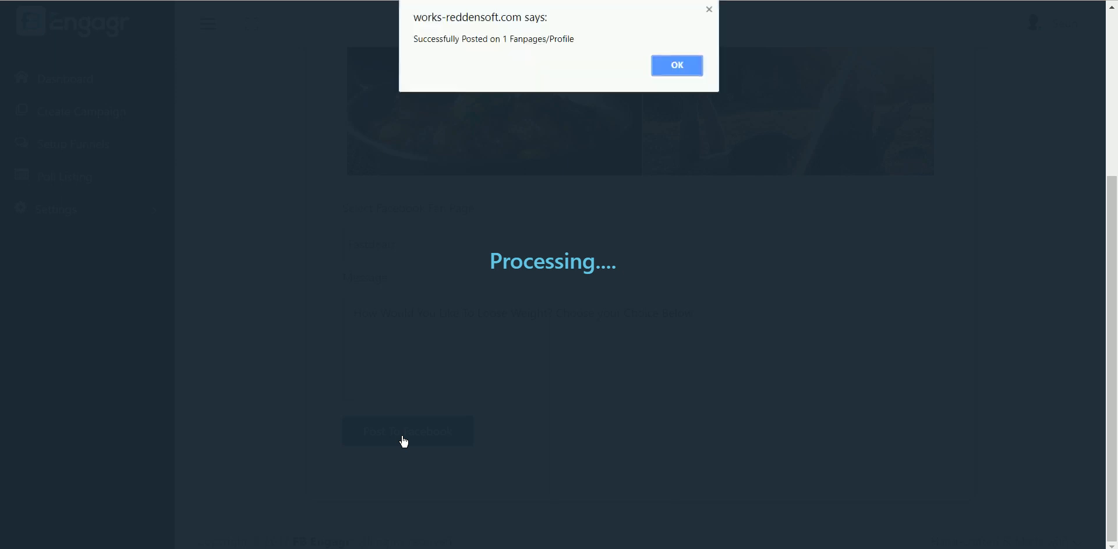
{"action": "left_click", "coordinate": [686, 71]}
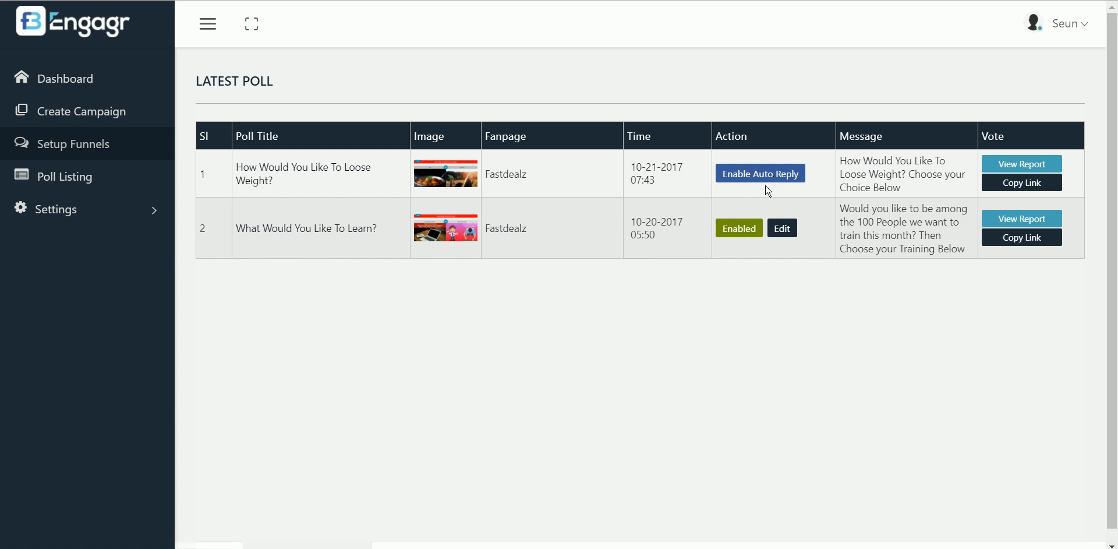
Copy the weight-loss poll's link from row 1 and open its Enable Auto Reply settings
{"action": "left_click", "coordinate": [1034, 187]}
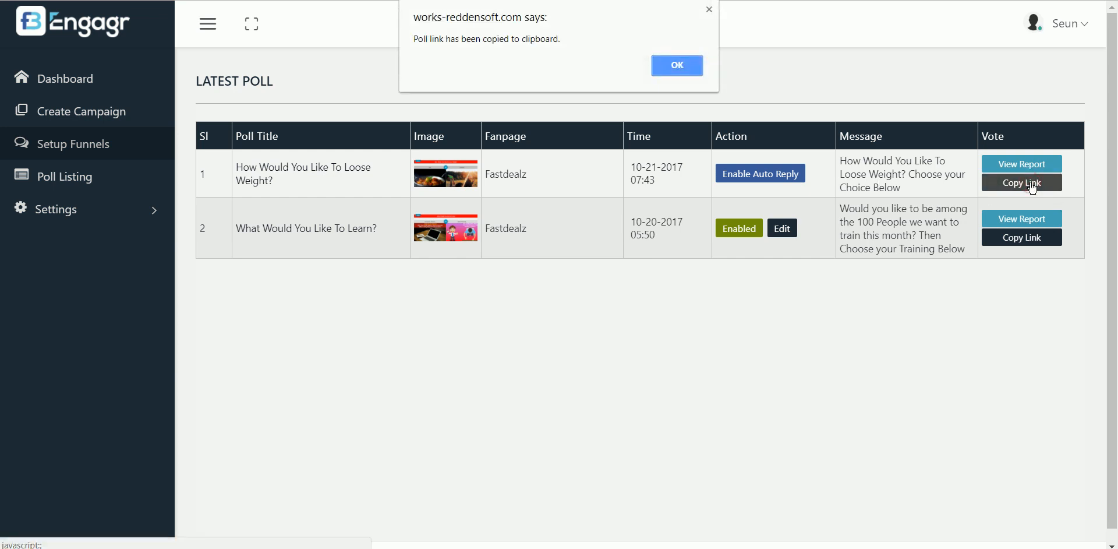
{"action": "left_click", "coordinate": [690, 68]}
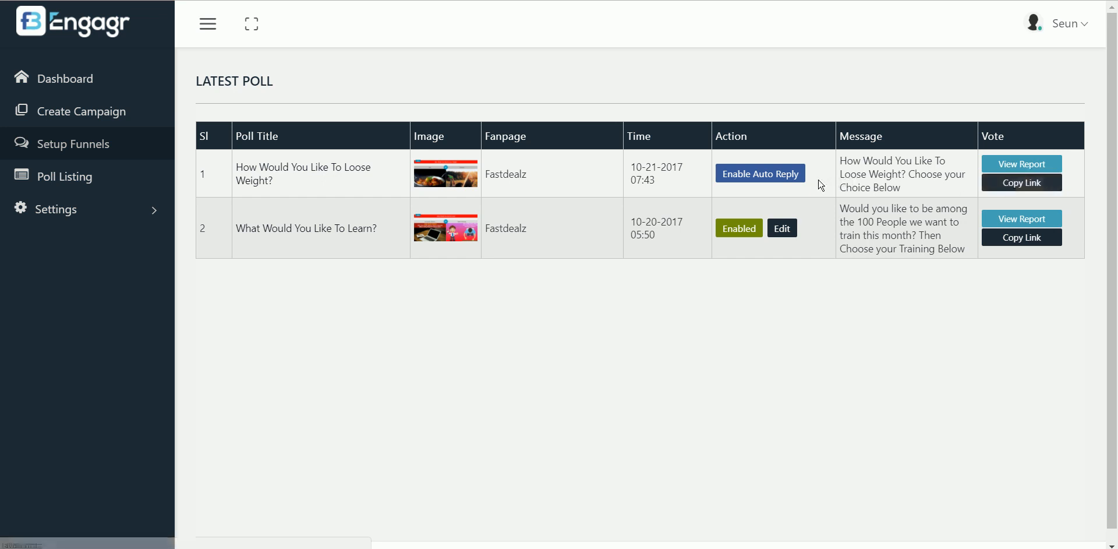
{"action": "left_click", "coordinate": [788, 176]}
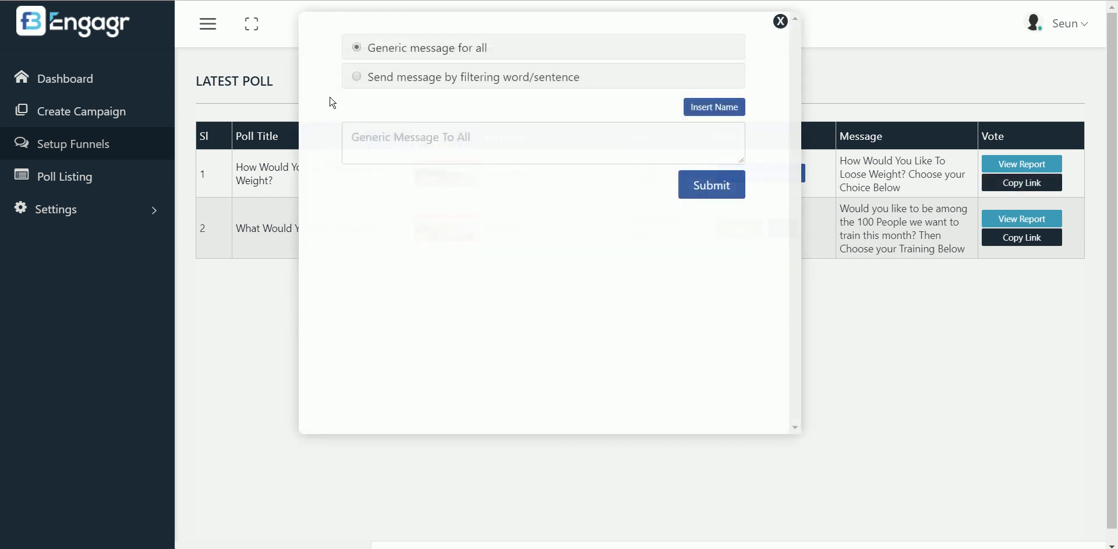
Filter by word: reply to 'Diet' comments with 'Hello, Go here now' plus the poll link
{"action": "left_click", "coordinate": [358, 77]}
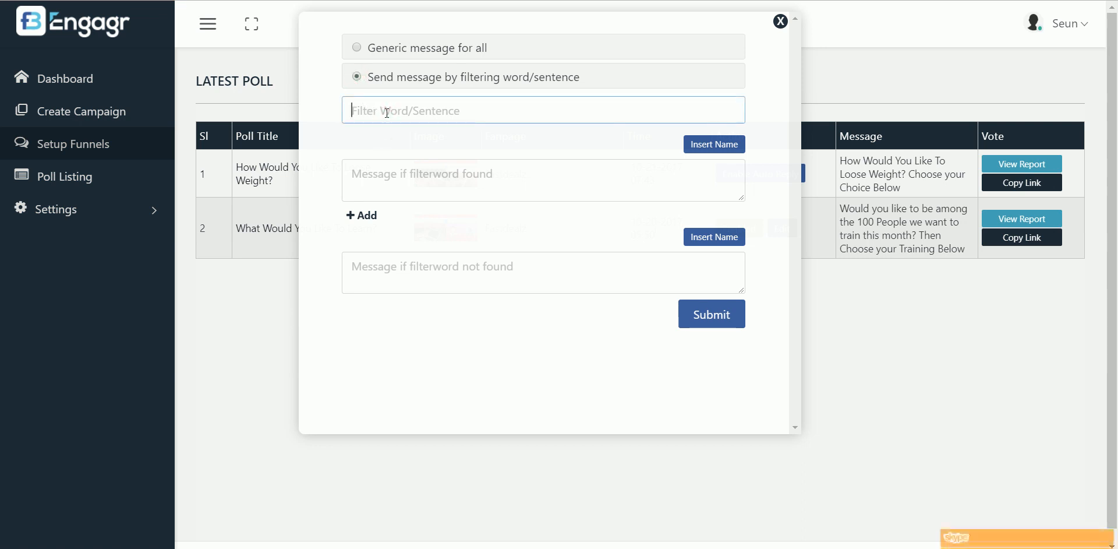
{"action": "type", "text": "Diet"}
{"action": "left_click", "coordinate": [403, 183]}
{"action": "type", "text": "Hello,"}
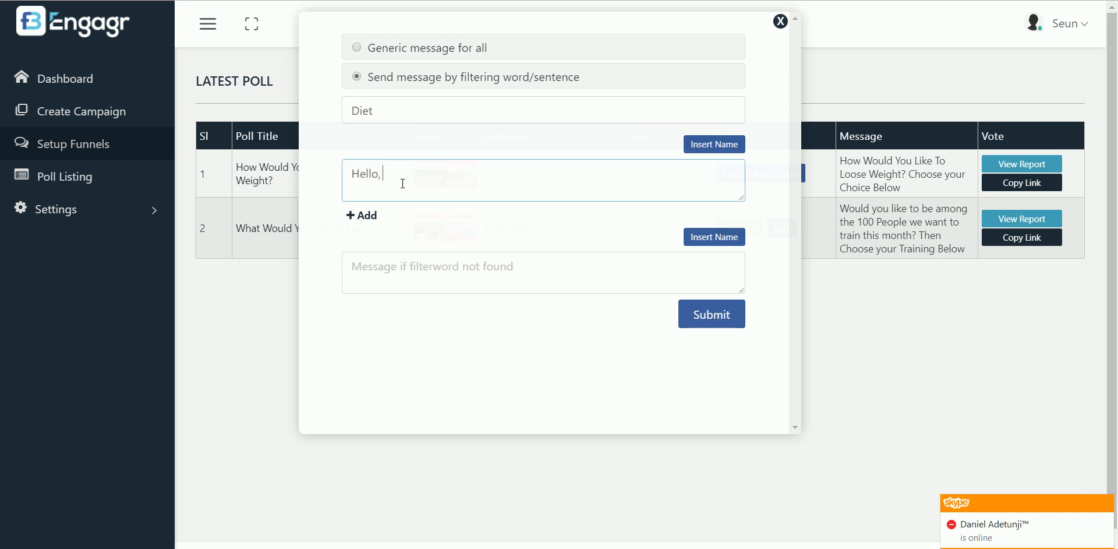
{"action": "type", "text": " Go here now:"}
{"action": "key", "text": "ctrl+v"}
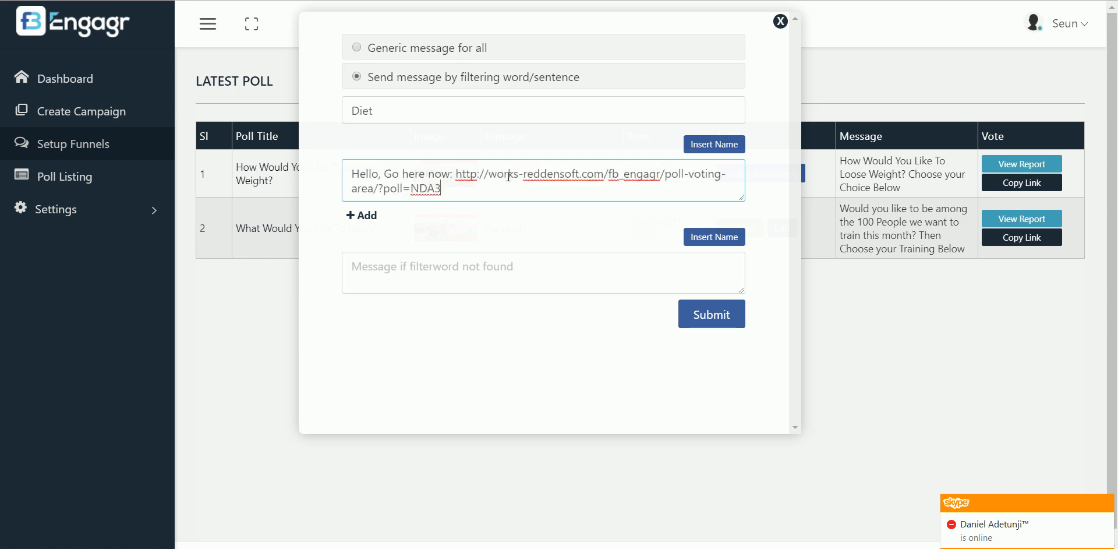
Add an 'Excercise' filter with the same reply, save auto-reply, and open the vote report
{"action": "left_click", "coordinate": [360, 215]}
{"action": "left_click", "coordinate": [389, 248]}
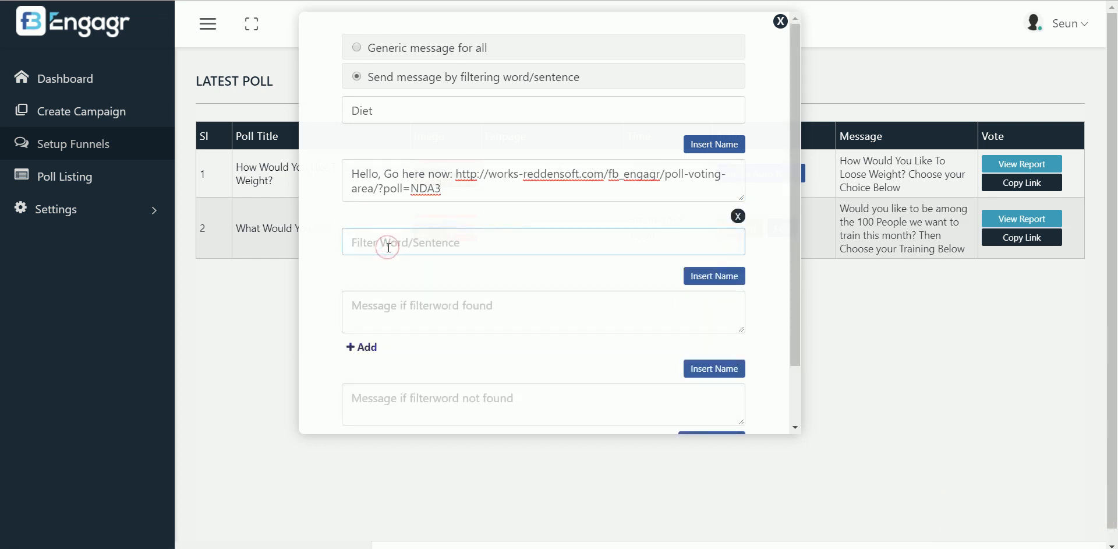
{"action": "type", "text": "Exc"}
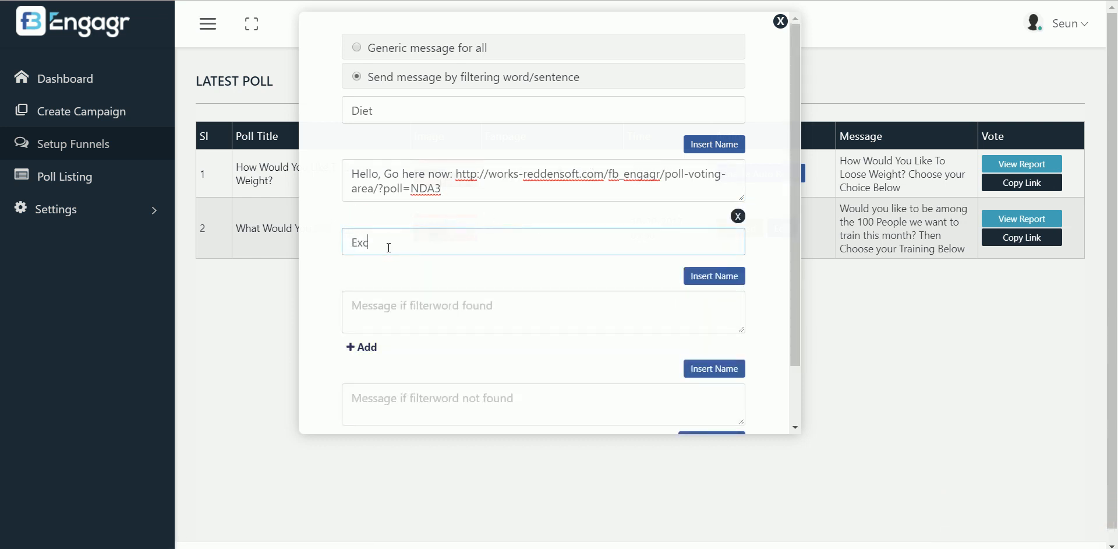
{"action": "type", "text": "ercise"}
{"action": "triple_click", "coordinate": [444, 198]}
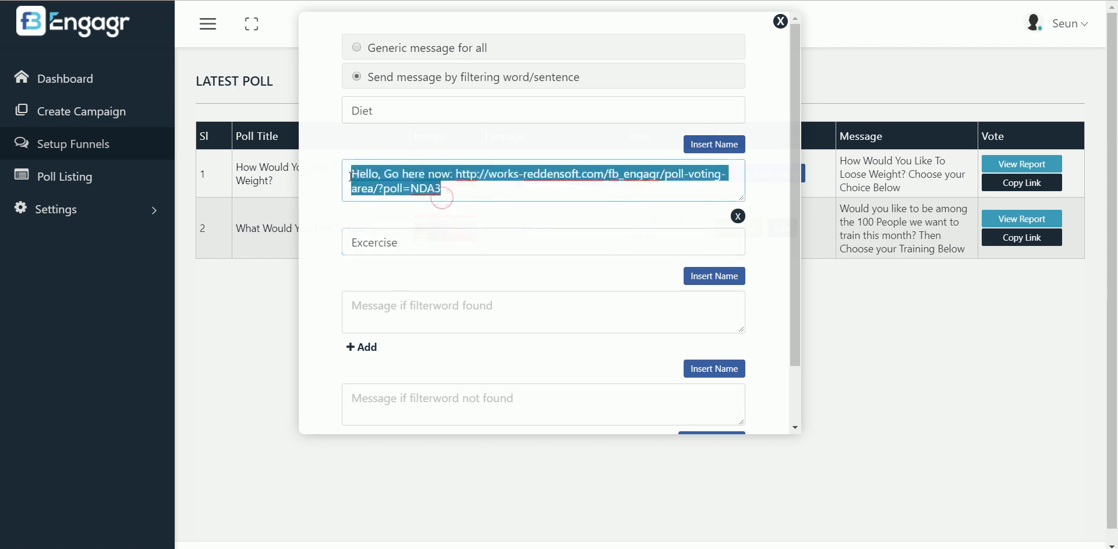
{"action": "left_click", "coordinate": [412, 303]}
{"action": "key", "text": "ctrl+v"}
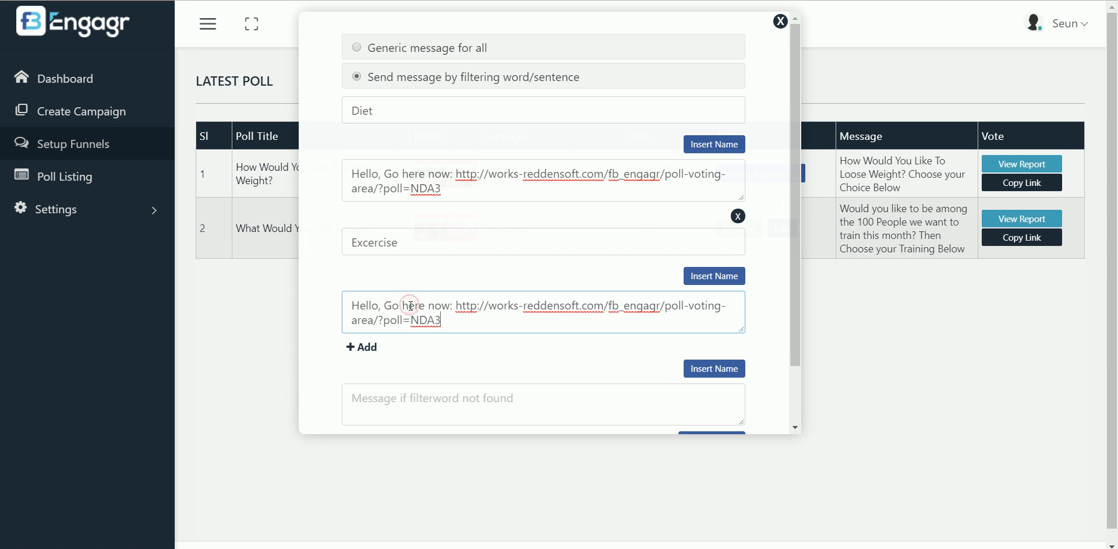
{"action": "scroll", "coordinate": [792, 291], "scroll_direction": "down", "scroll_amount": 3}
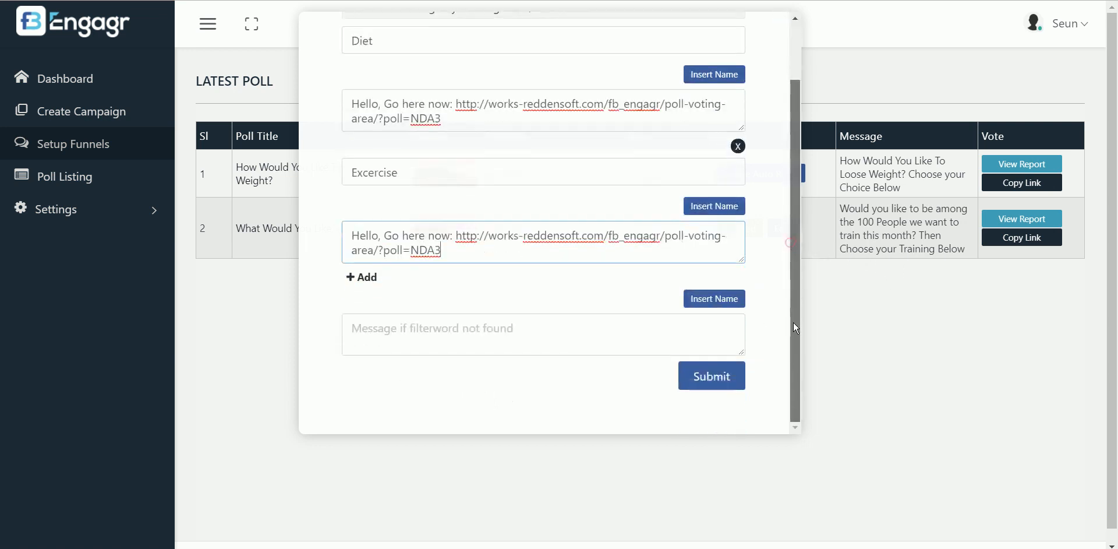
{"action": "left_click", "coordinate": [729, 378]}
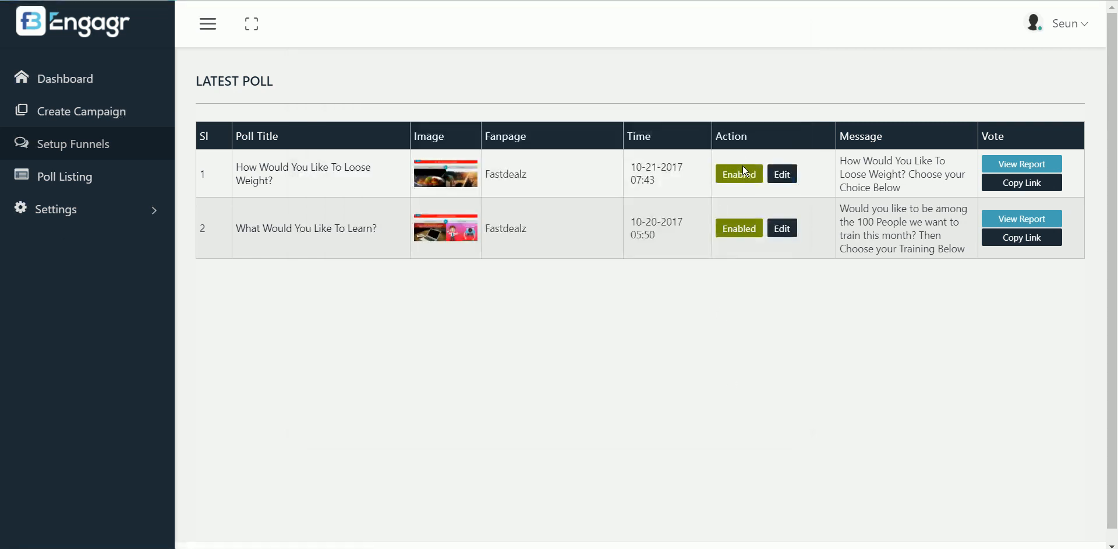
{"action": "left_click", "coordinate": [1042, 165]}
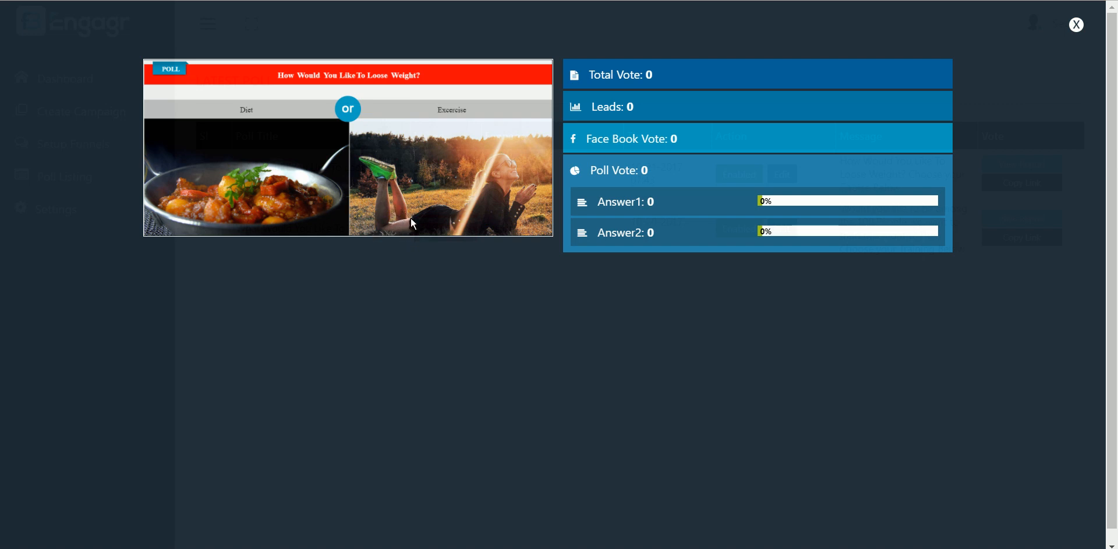
{"action": "left_click", "coordinate": [1077, 25]}
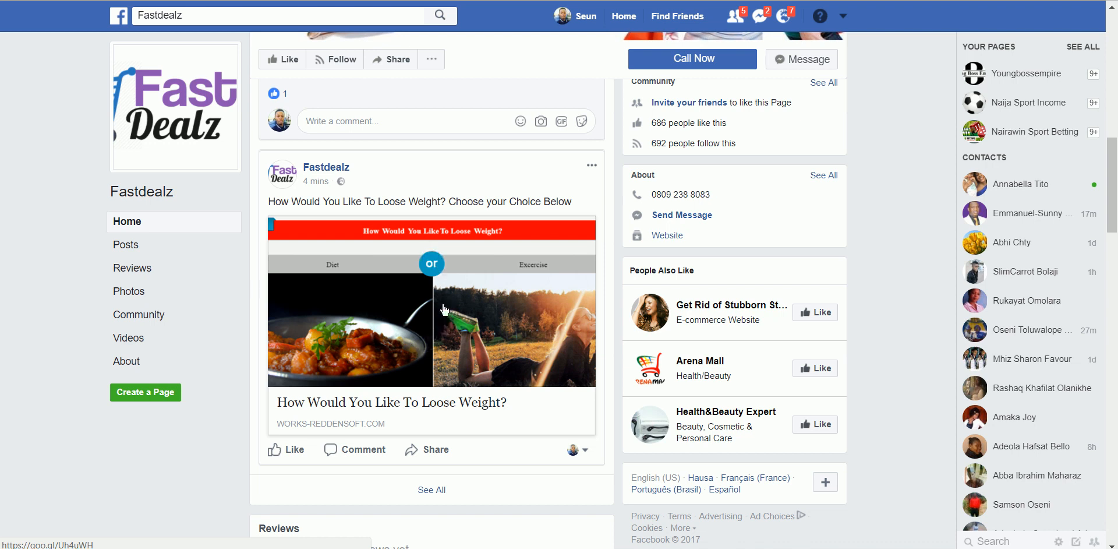
Preview the poll, then comment 'diet' under the Fastdealz poll post
{"action": "left_click", "coordinate": [422, 325]}
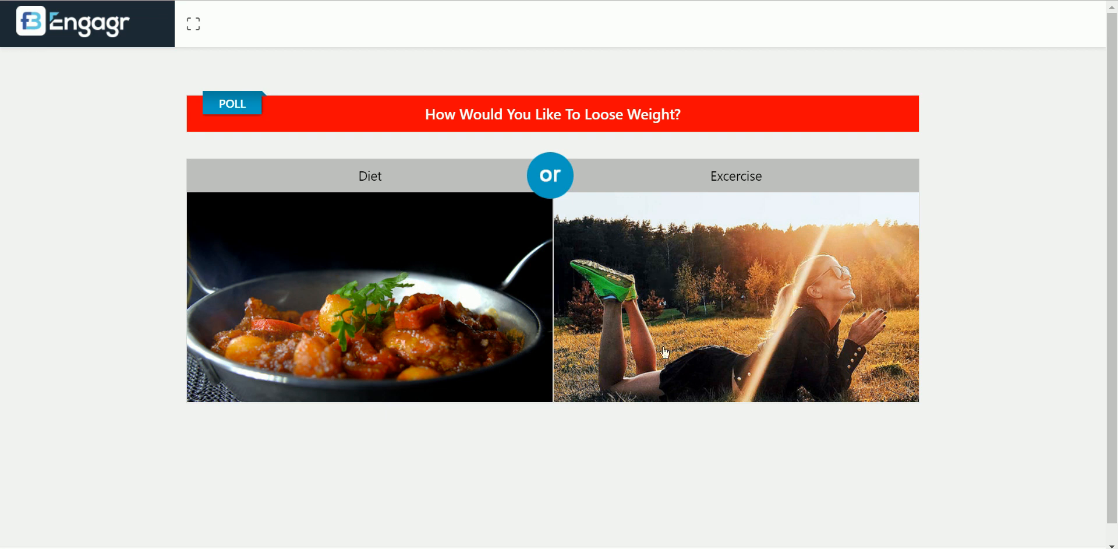
{"action": "left_click", "coordinate": [195, 4]}
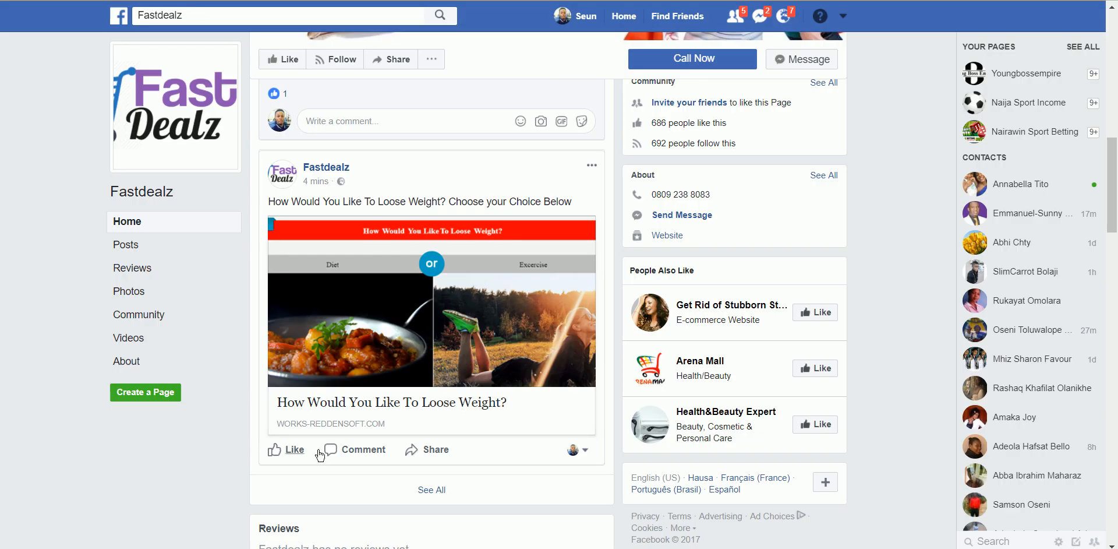
{"action": "left_click", "coordinate": [352, 451]}
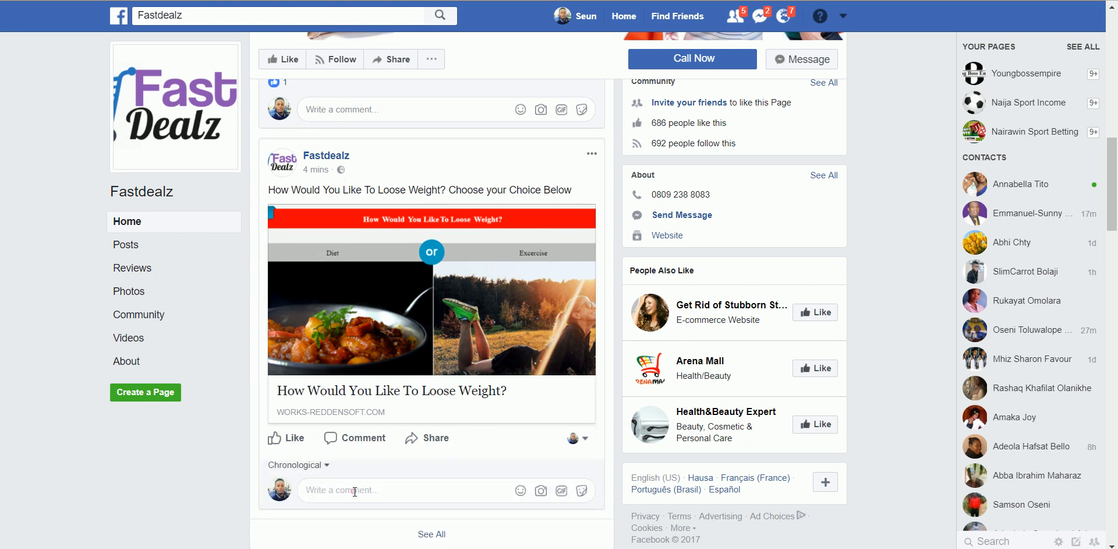
{"action": "type", "text": "diet"}
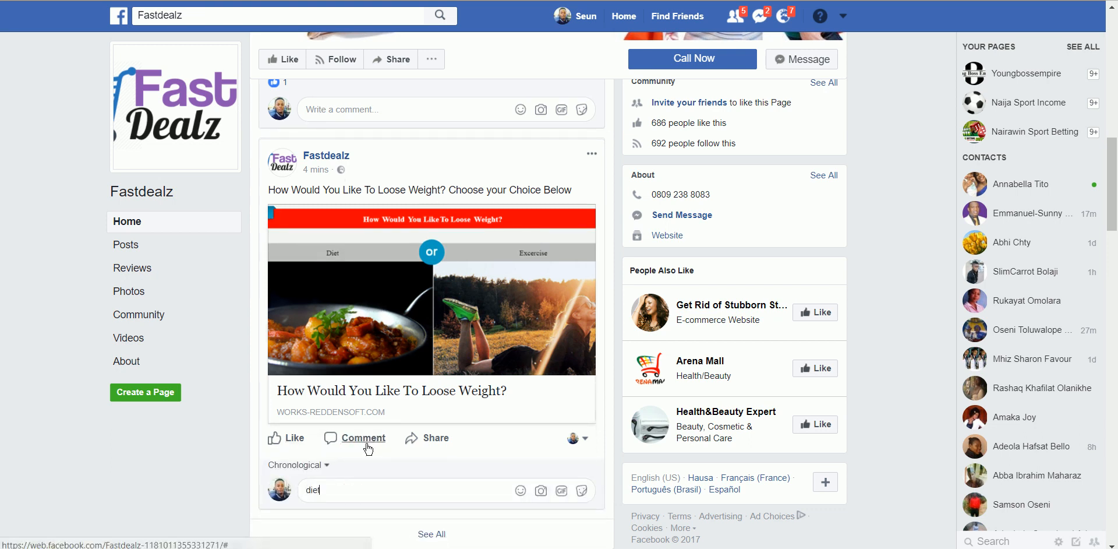
{"action": "key", "text": "Return"}
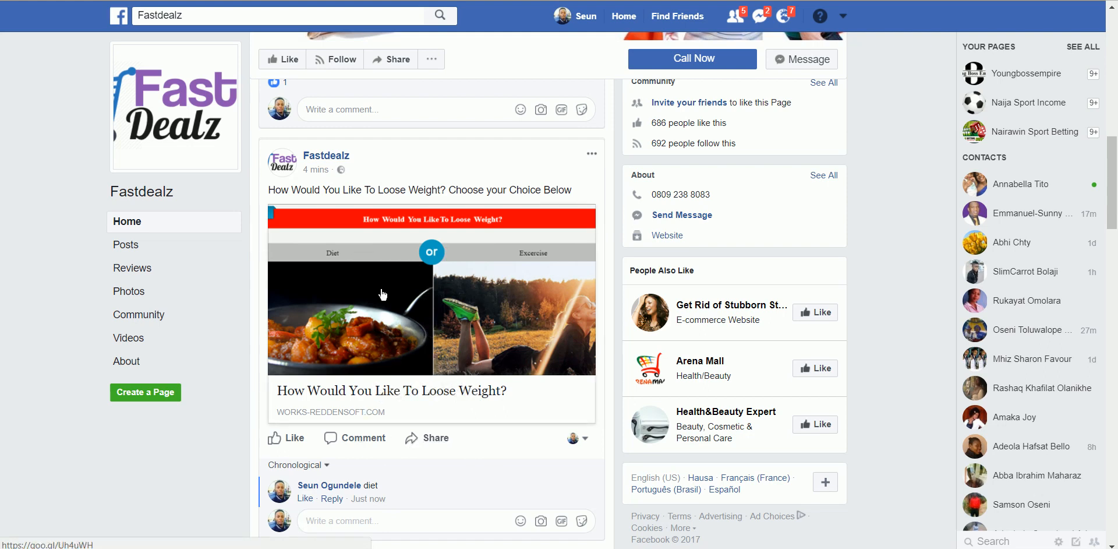
Open the poll from the post and cast a confirmed vote for Excercise
{"action": "left_click", "coordinate": [376, 378]}
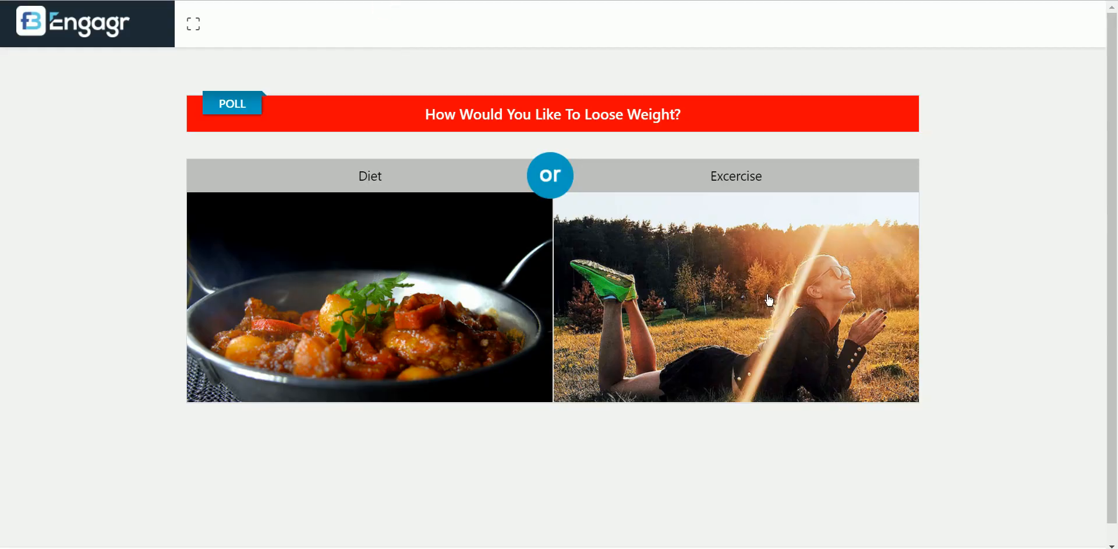
{"action": "left_click", "coordinate": [768, 298]}
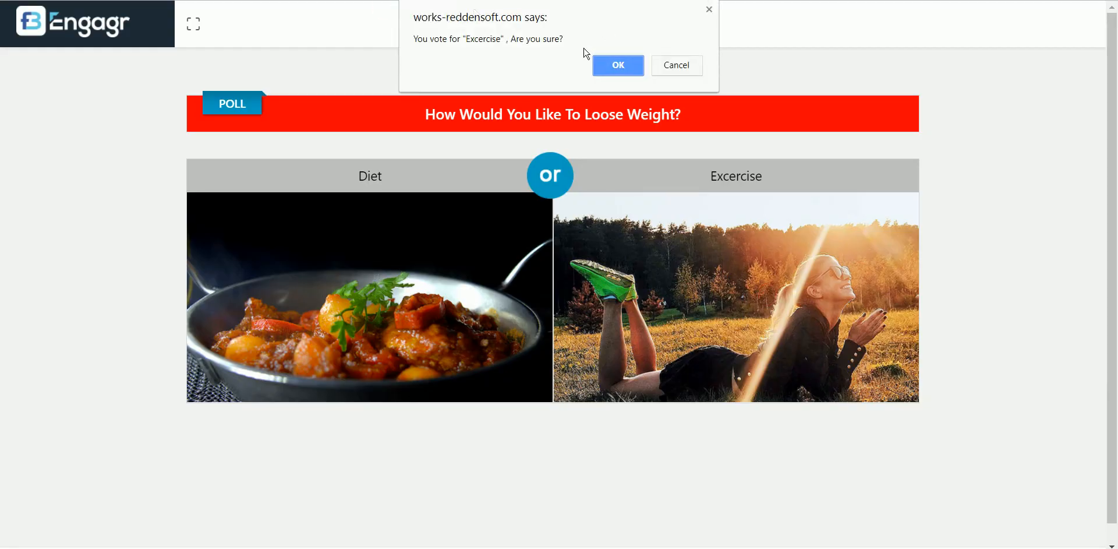
{"action": "left_click", "coordinate": [612, 67]}
Fill the signup form with a name and e-mail address and submit via Download Now
{"action": "left_click", "coordinate": [556, 159]}
{"action": "type", "text": "seun"}
{"action": "key", "text": "Tab"}
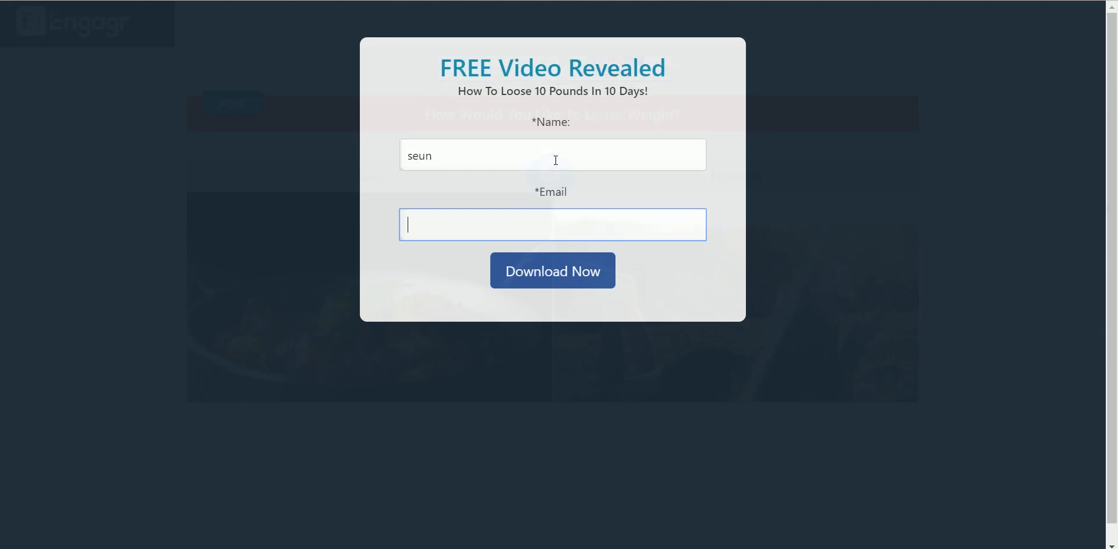
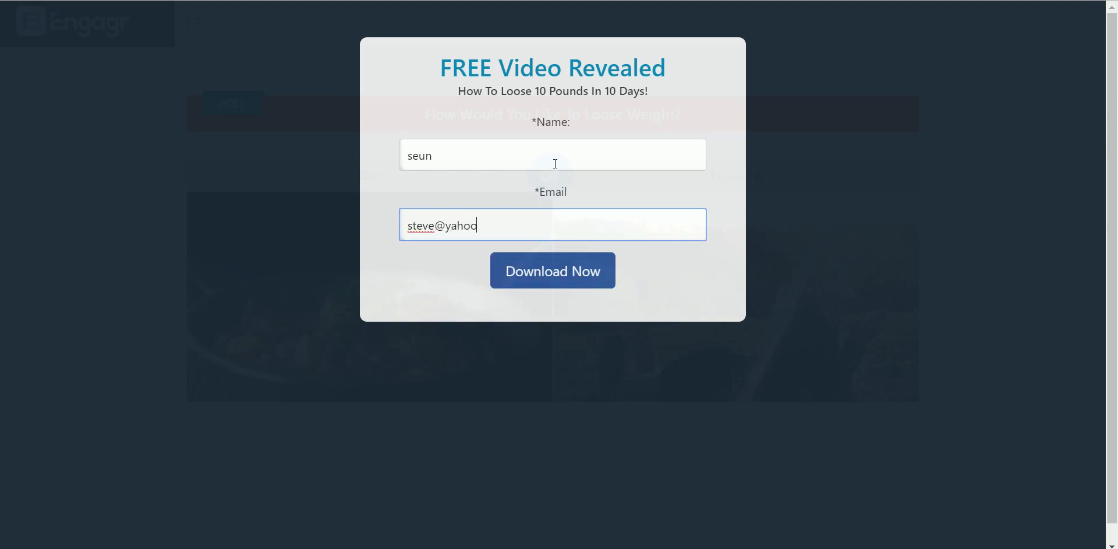
{"action": "left_click", "coordinate": [557, 270]}
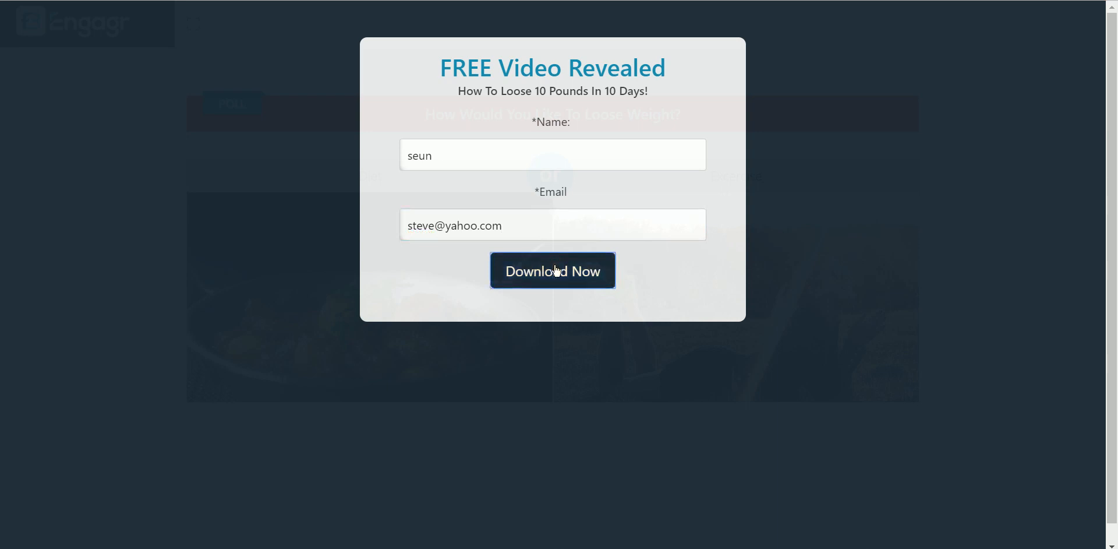